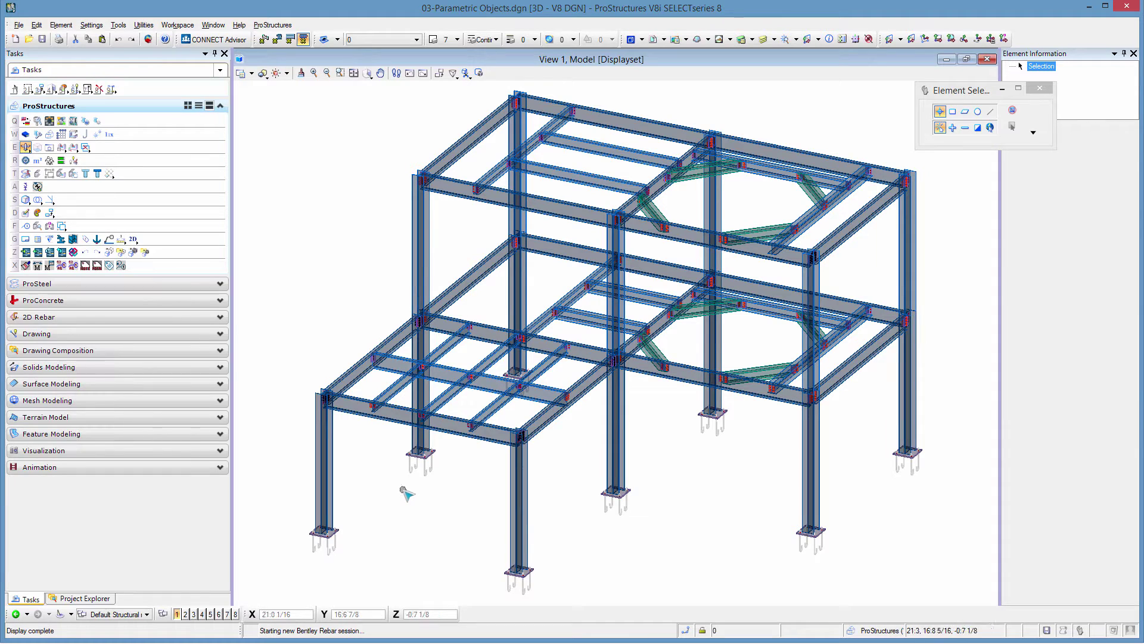
# - Switch on the Z_CONSTRUCTION LINES level in Level Display so the orange construction lines show
pyautogui.click(763, 39)
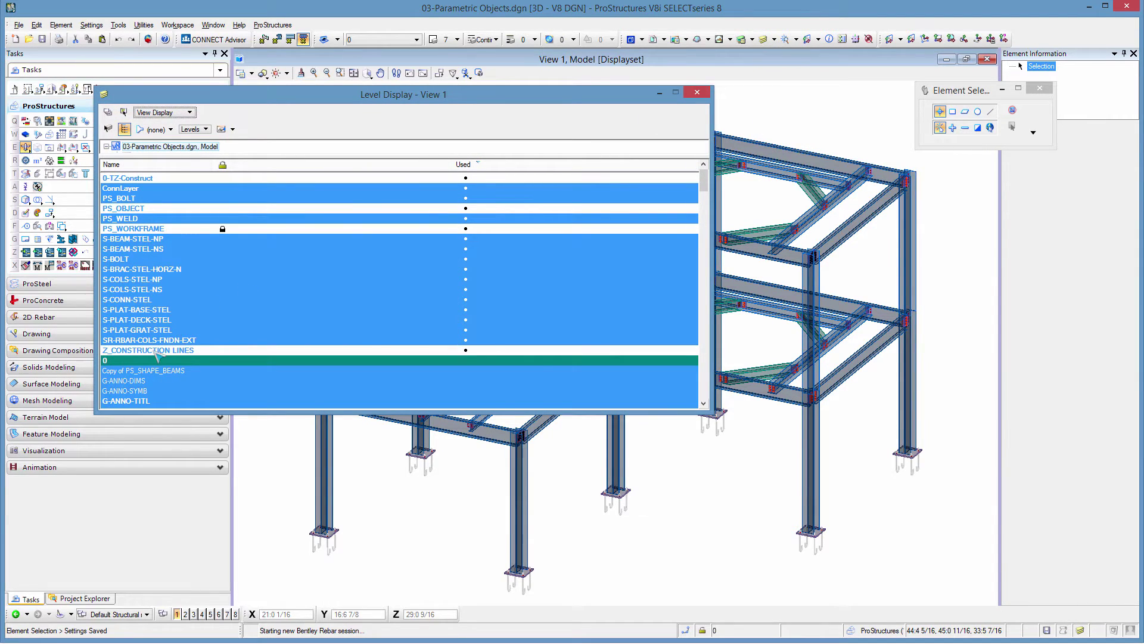
pyautogui.click(156, 351)
pyautogui.click(696, 93)
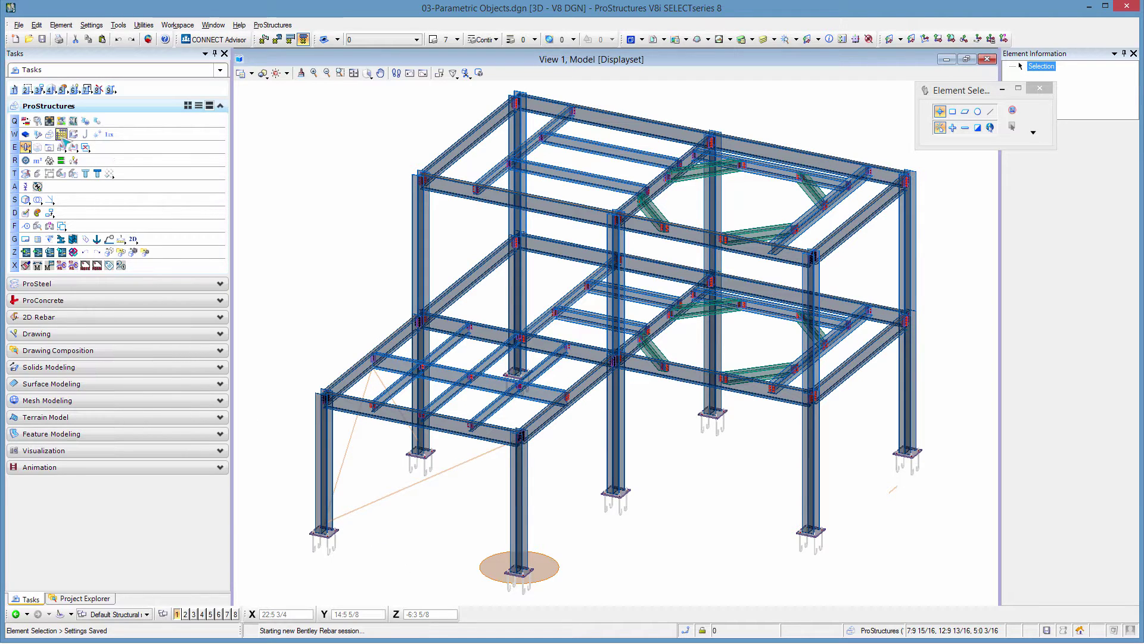
# - Place a ProSteel brace along the orange construction line from the left column to the middle column
pyautogui.click(59, 285)
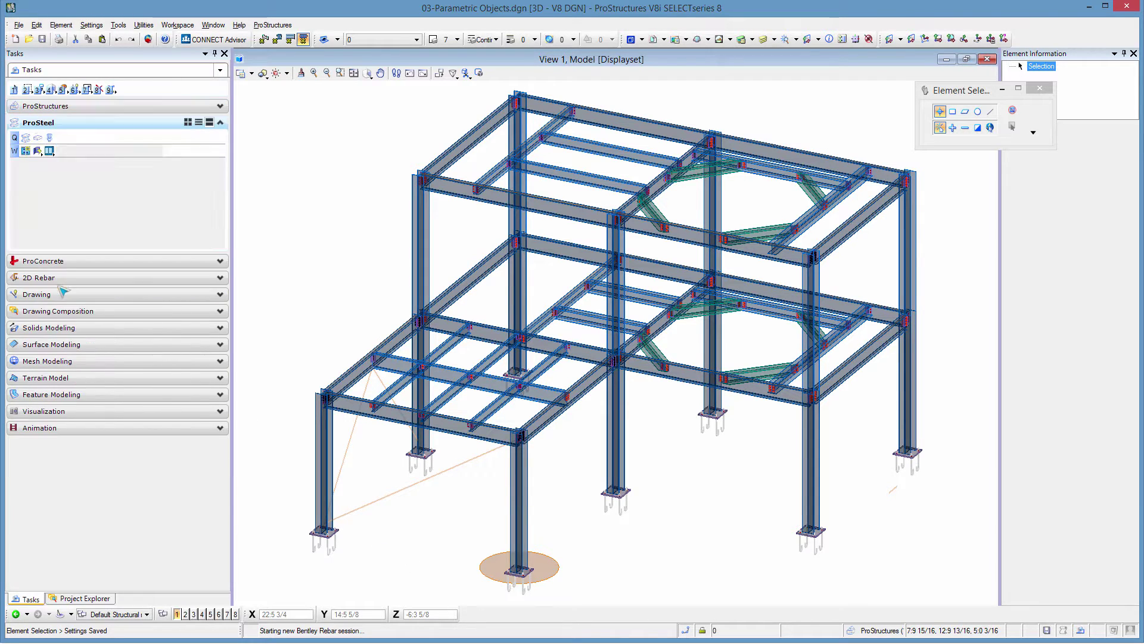
pyautogui.click(109, 151)
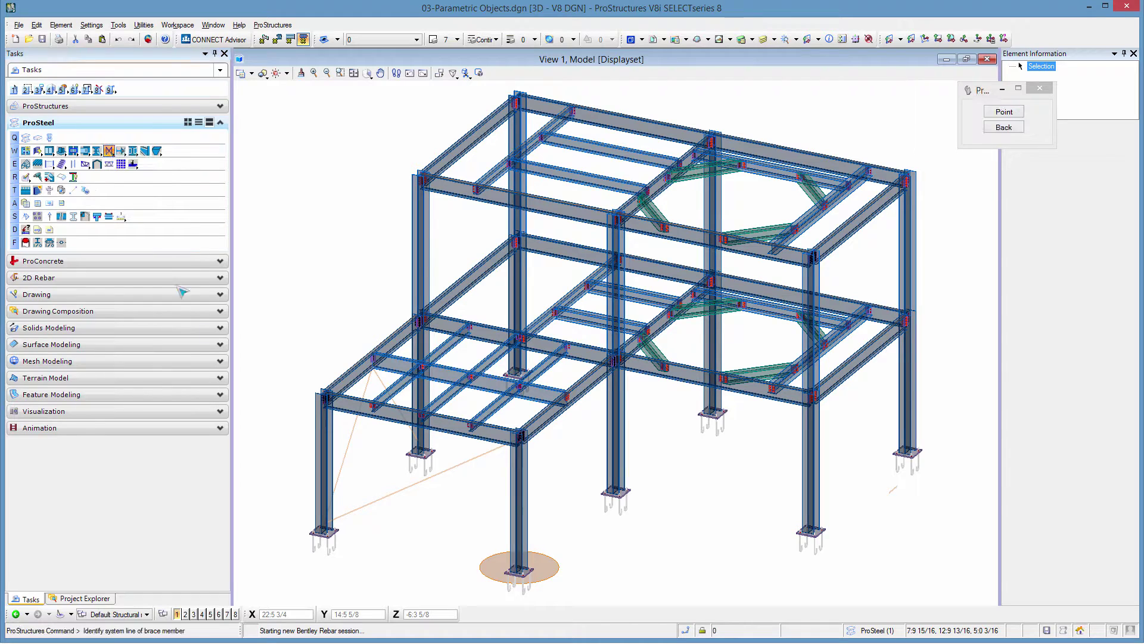
pyautogui.click(394, 489)
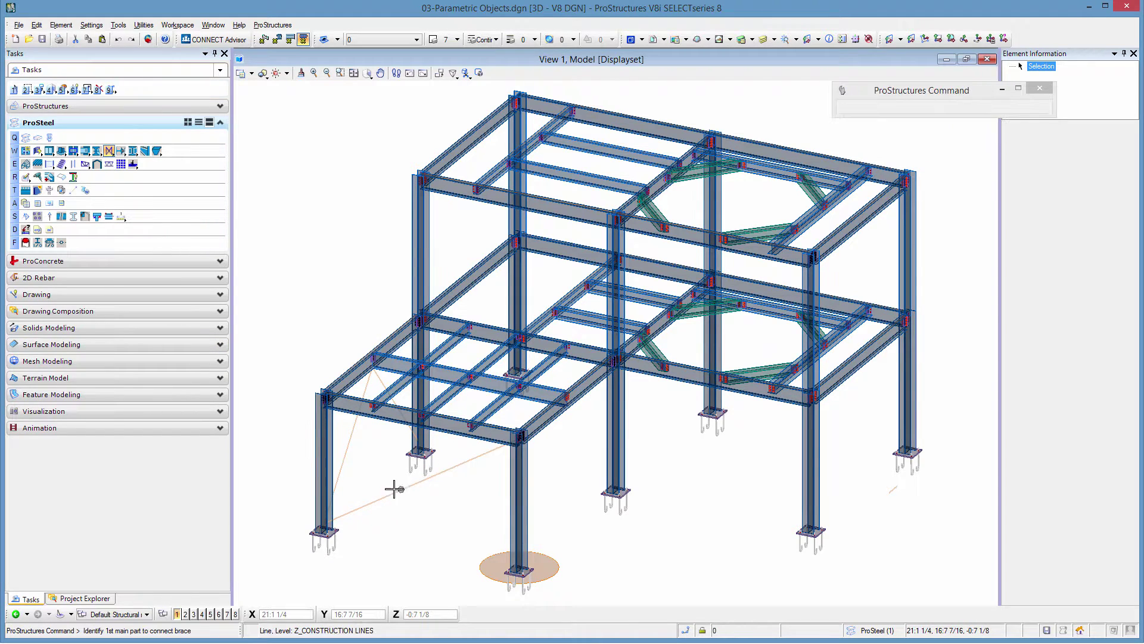
pyautogui.click(326, 451)
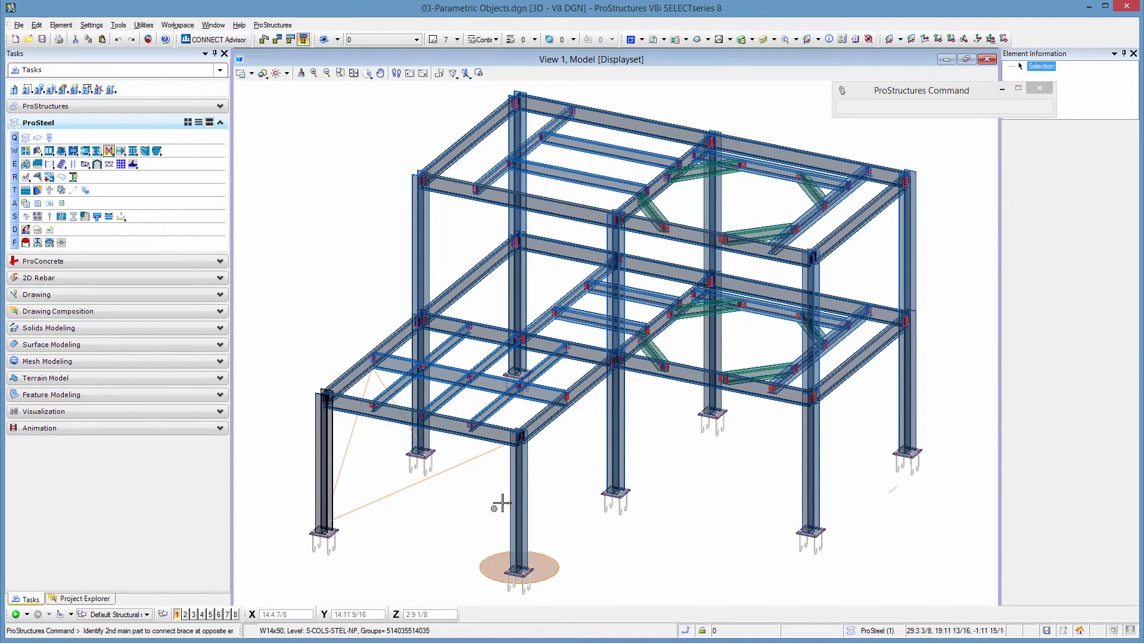
pyautogui.click(479, 503)
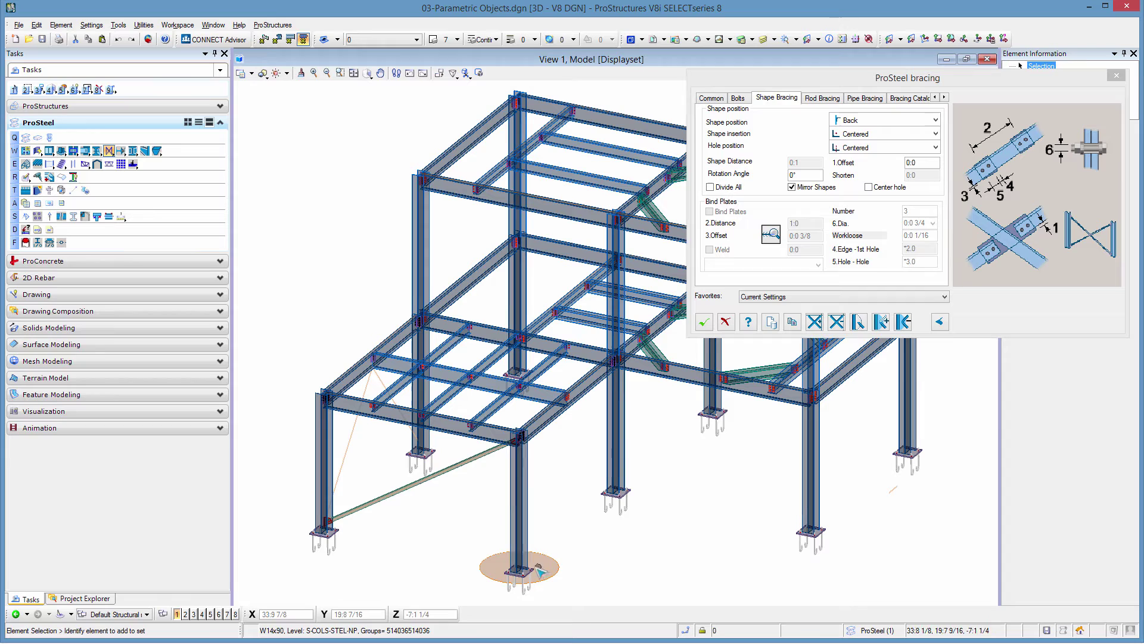
# - Move the bracing dialog aside, zoom to the brace end, and show its Common settings
pyautogui.moveTo(982, 85); pyautogui.dragTo(872, 92)
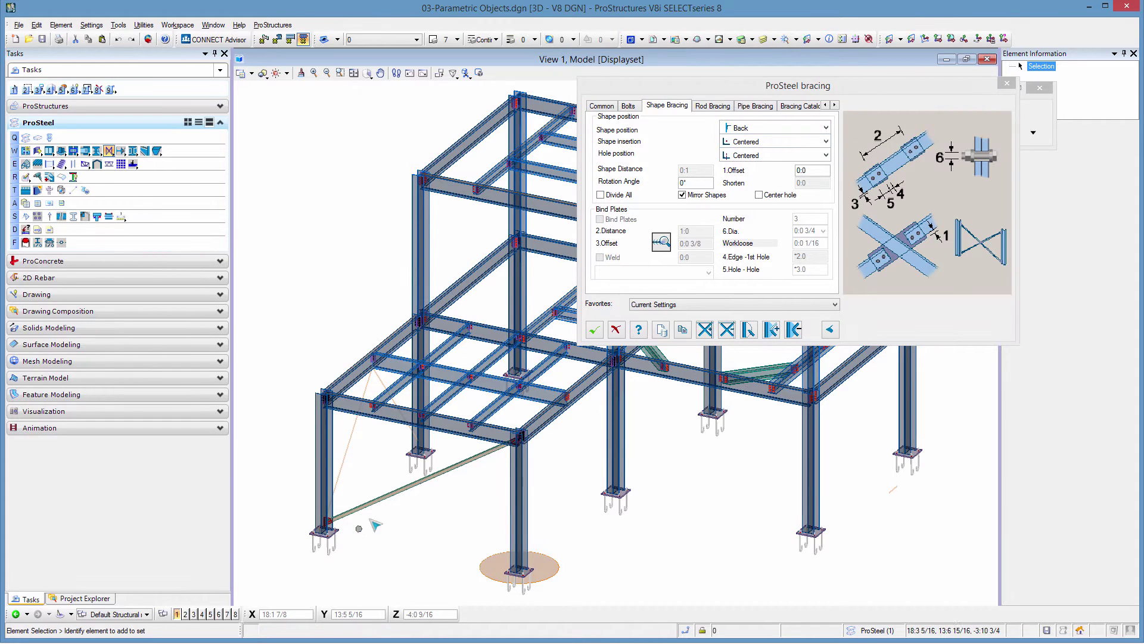
pyautogui.scroll(5, 321, 524)
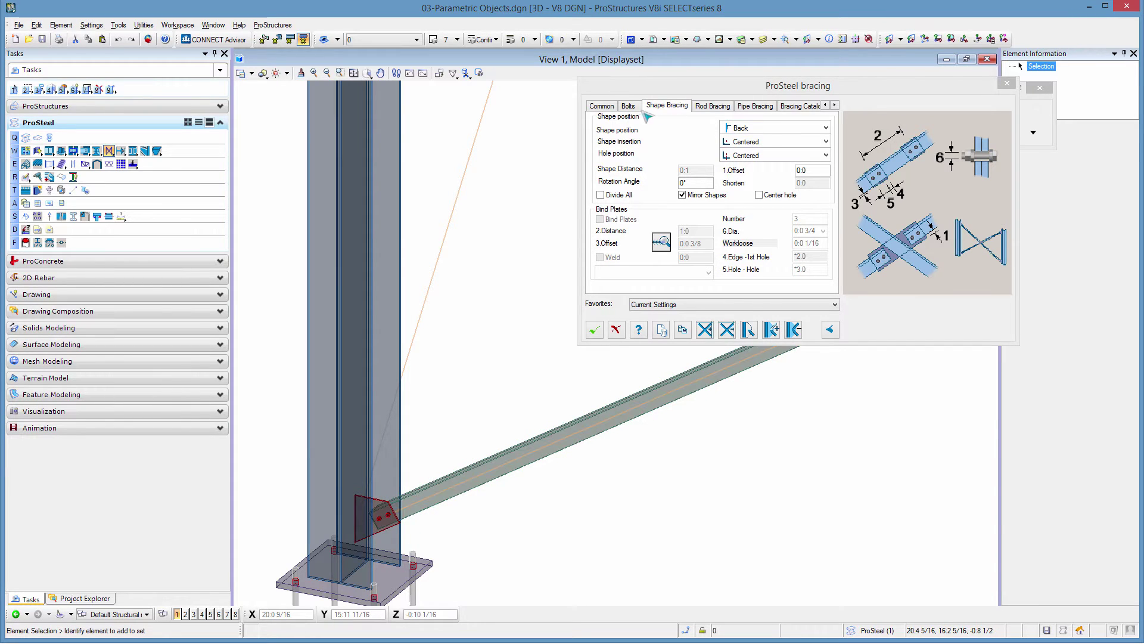
pyautogui.click(609, 108)
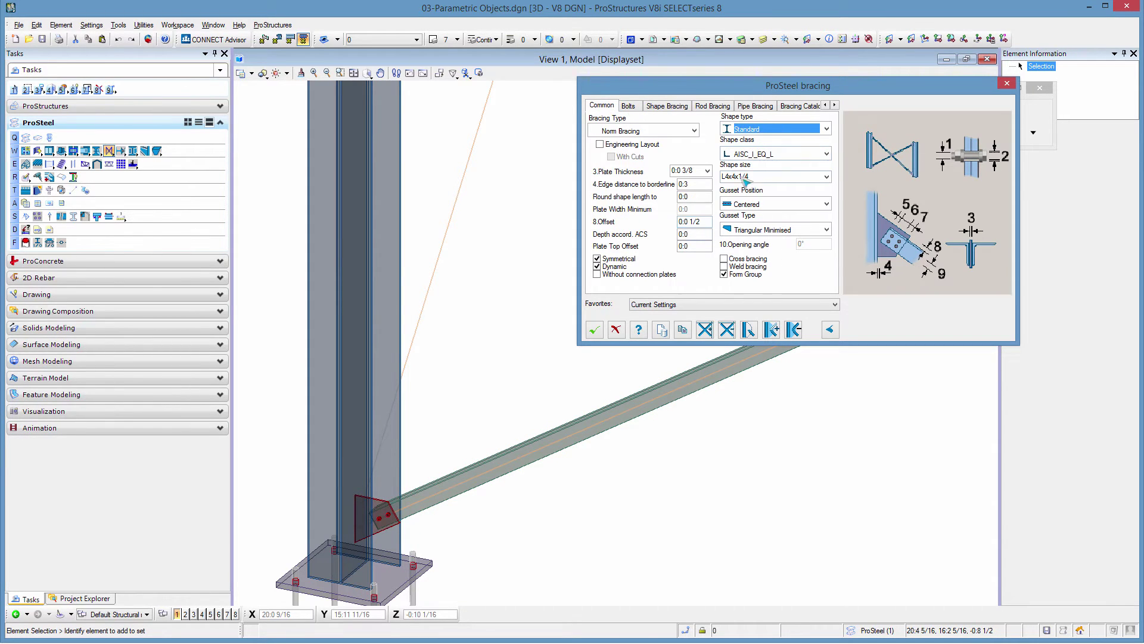
# - Load the Sample > Cross bracing template and review its Bolts and Shape Bracing settings
pyautogui.click(682, 329)
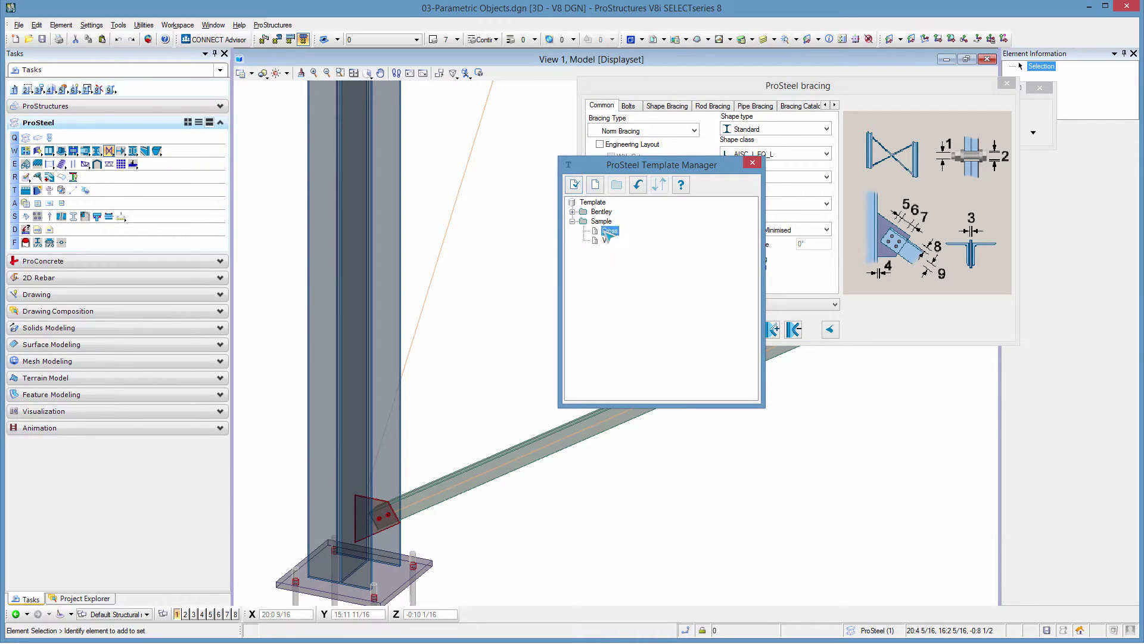
pyautogui.doubleClick(609, 231)
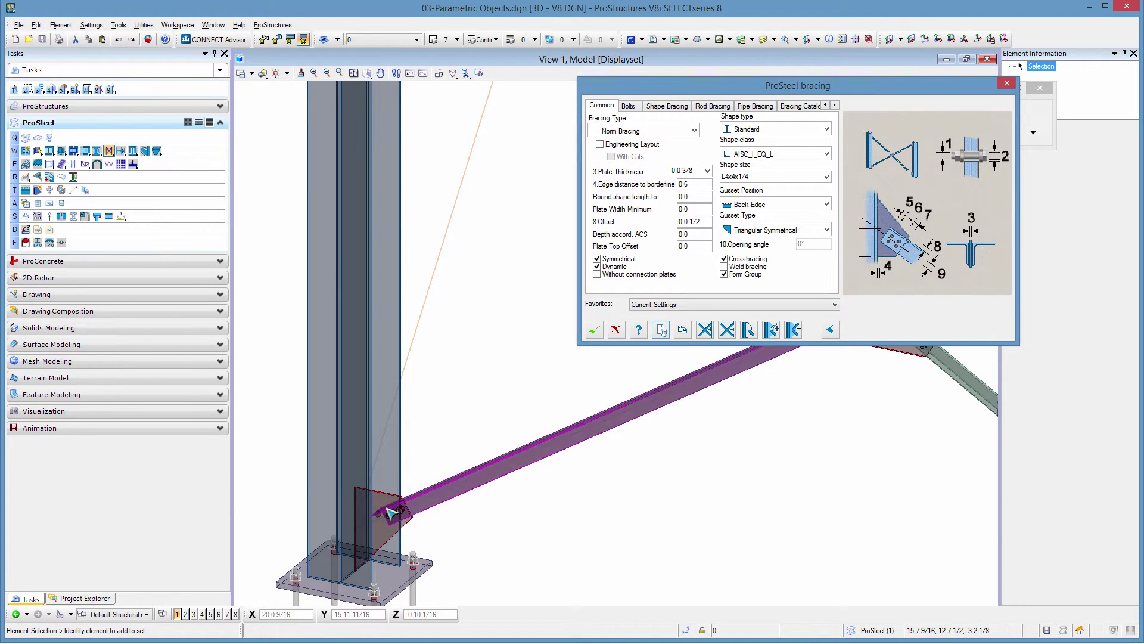
pyautogui.scroll(-3, 307, 458)
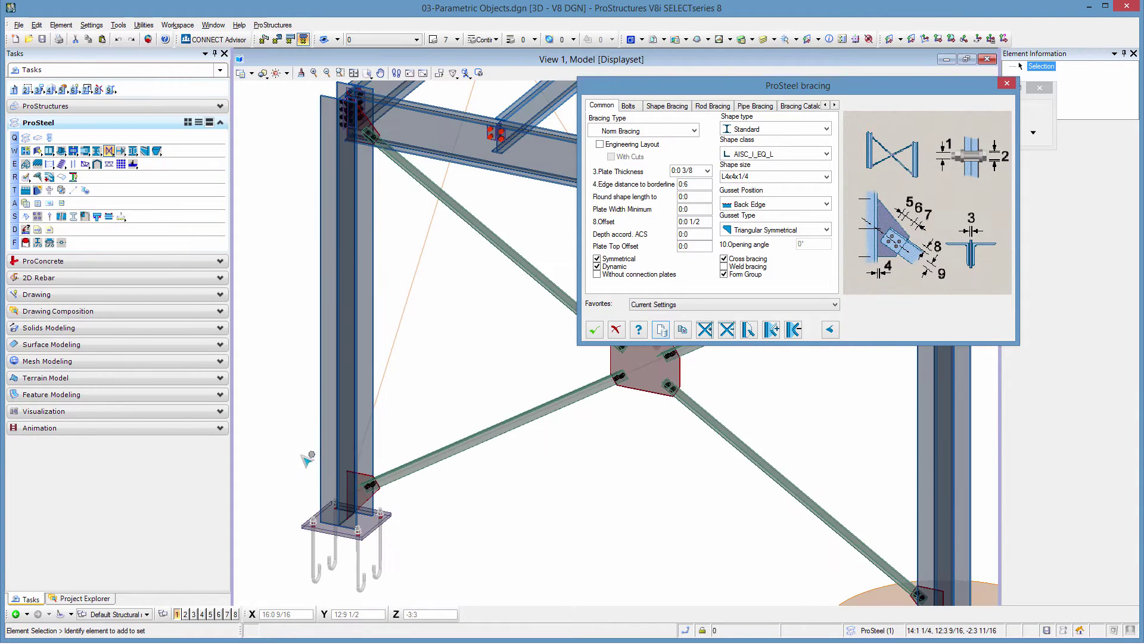
pyautogui.scroll(-2, 307, 459)
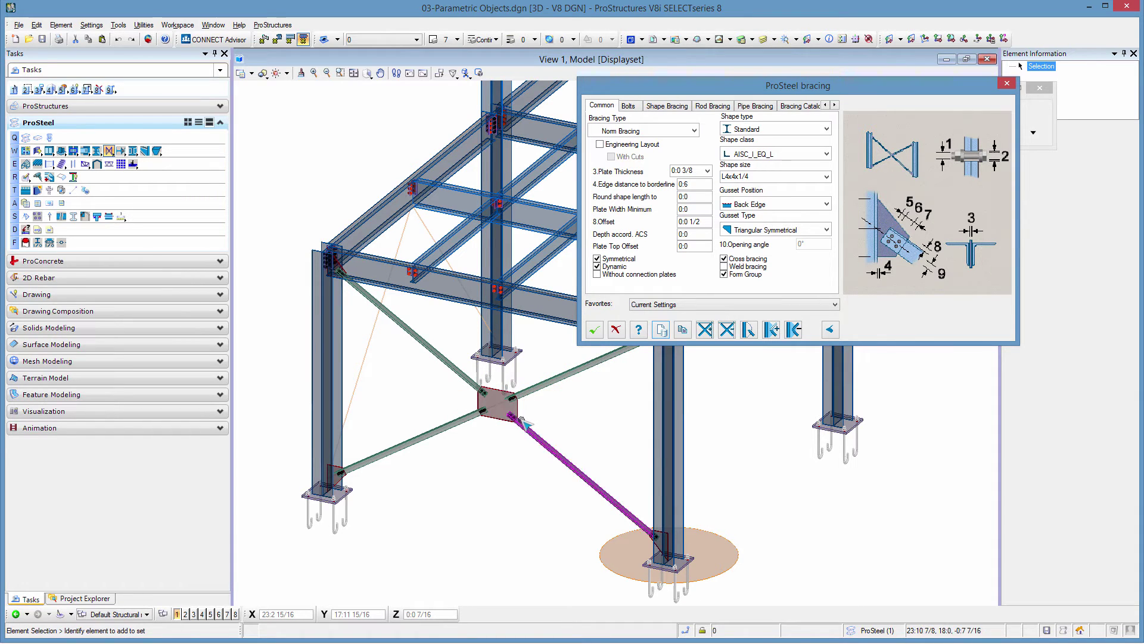
pyautogui.click(631, 107)
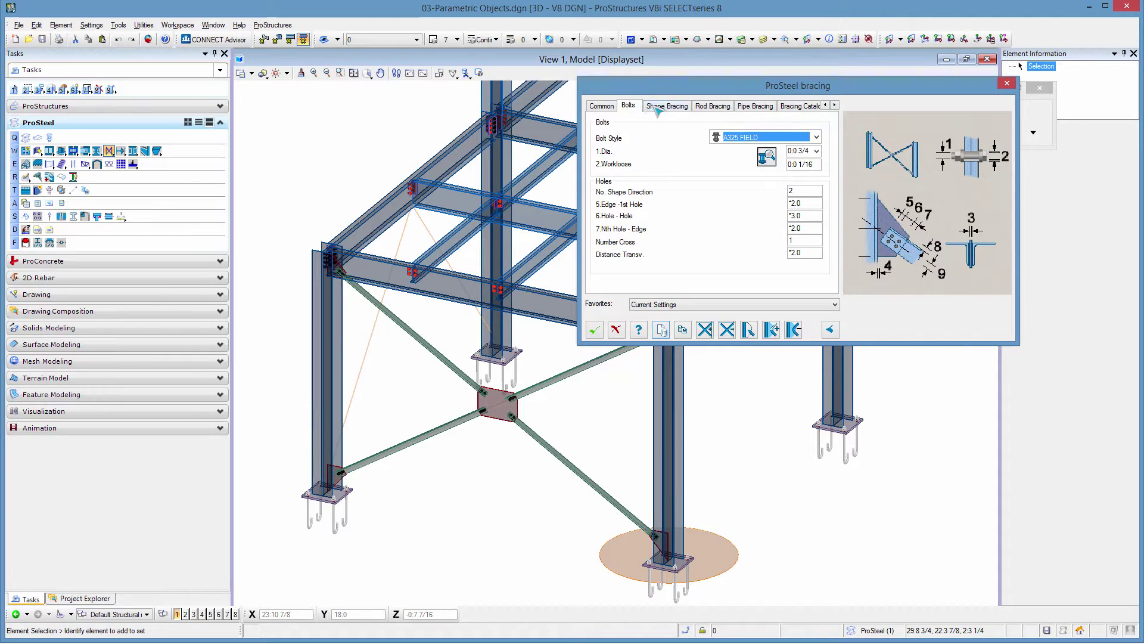
pyautogui.click(659, 108)
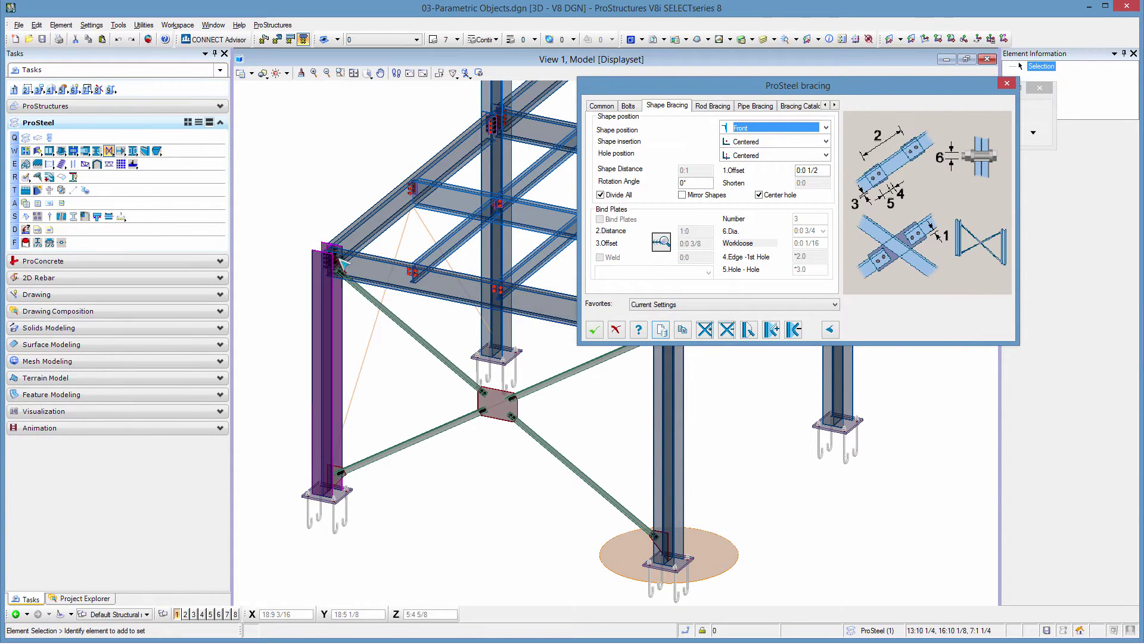
# - Add the top W18x35 beam as a cutting edge for the X brace
pyautogui.scroll(3, 344, 263)
pyautogui.scroll(-2, 271, 301)
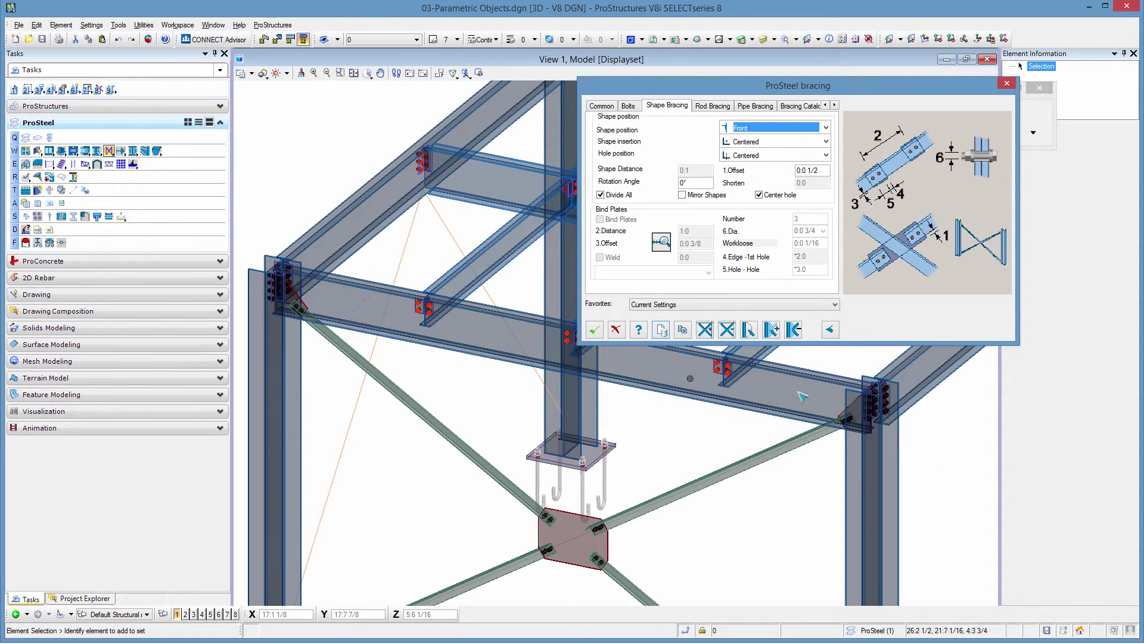
pyautogui.click(705, 329)
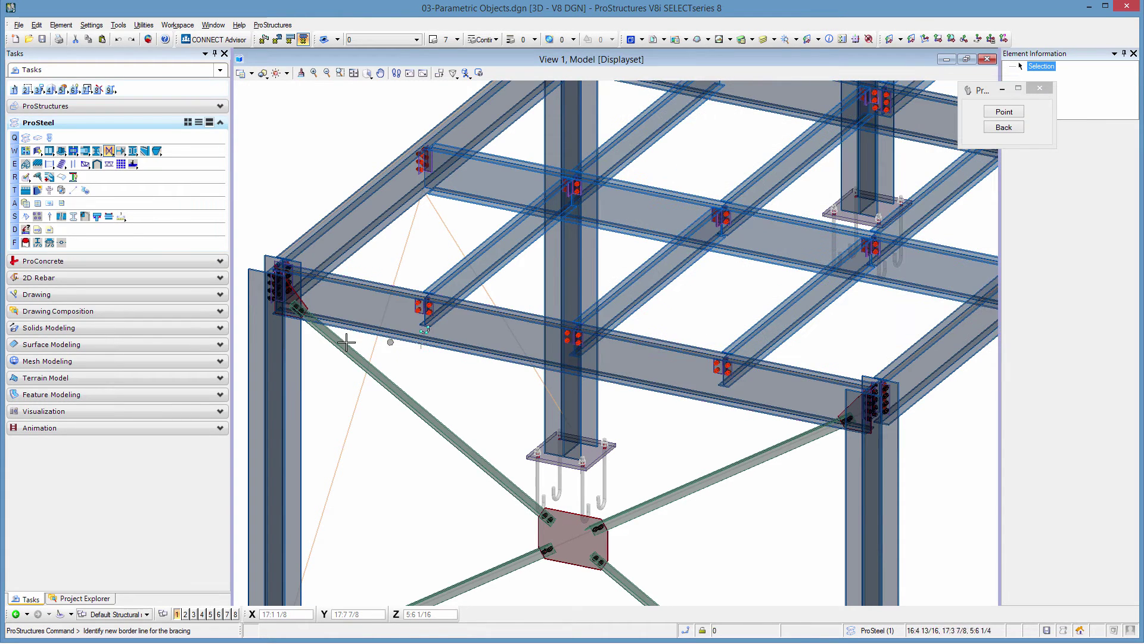
pyautogui.scroll(5, 343, 334)
pyautogui.scroll(2, 358, 322)
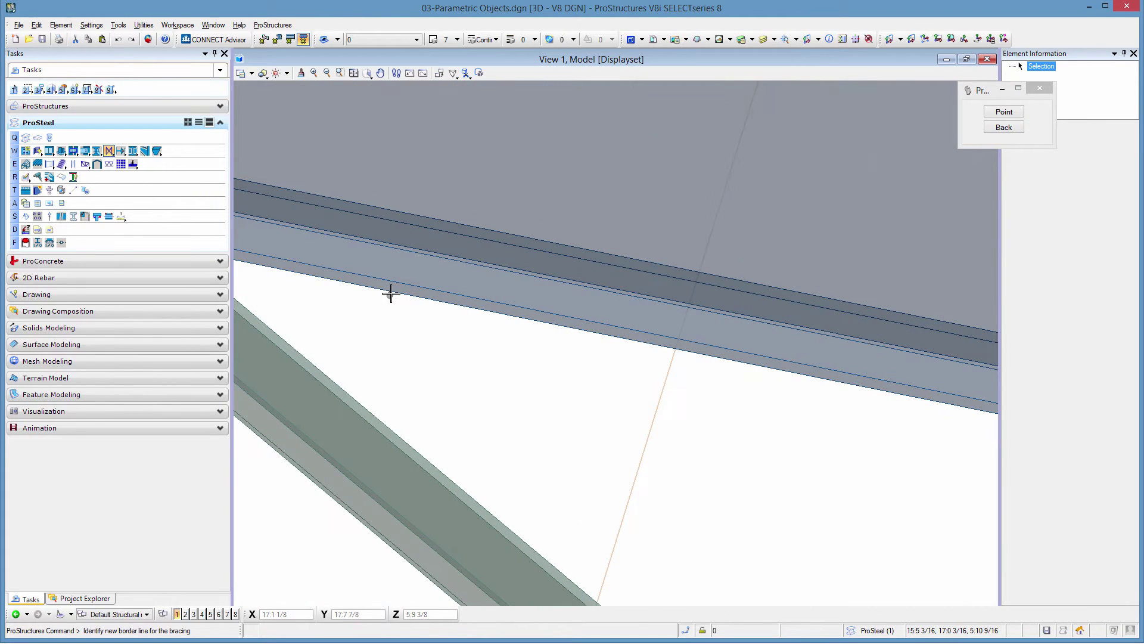
pyautogui.click(392, 292)
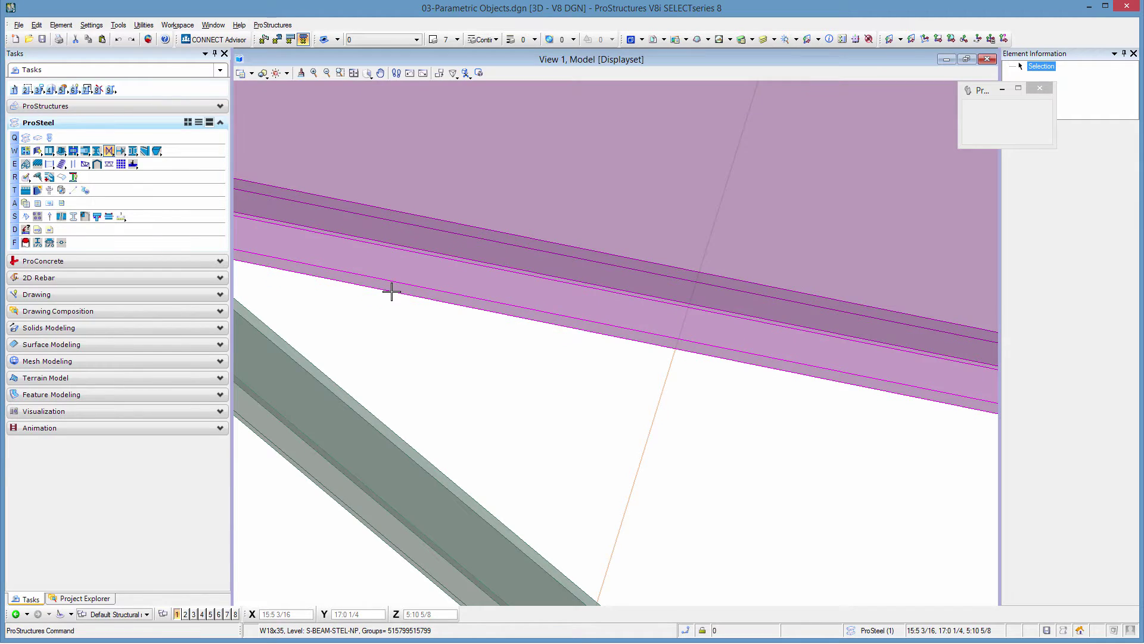
pyautogui.scroll(-2, 417, 322)
pyautogui.scroll(-2, 523, 403)
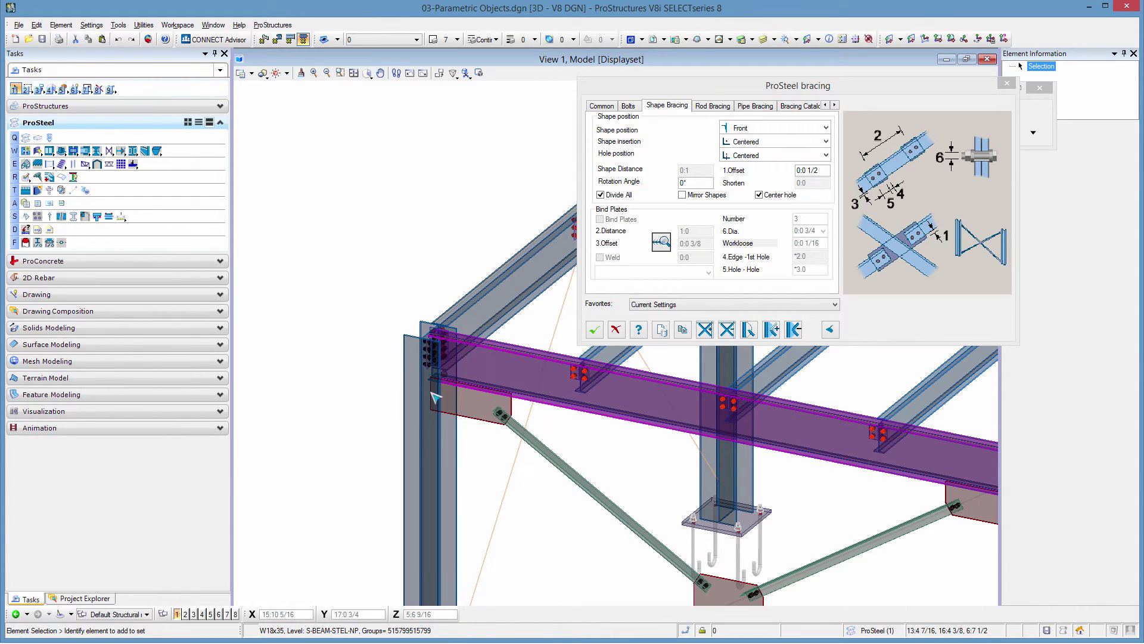
pyautogui.scroll(-2, 437, 395)
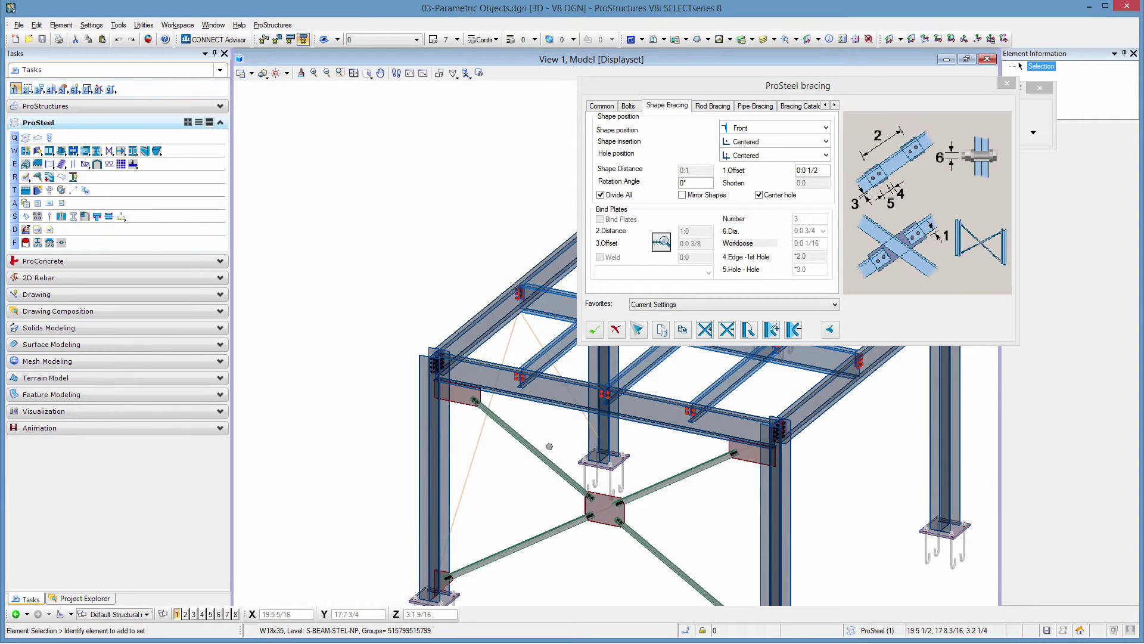
# - Keep Bracing rods as the element type on the Assignment tab, then close the bracing dialog
pyautogui.click(836, 105)
pyautogui.click(836, 105)
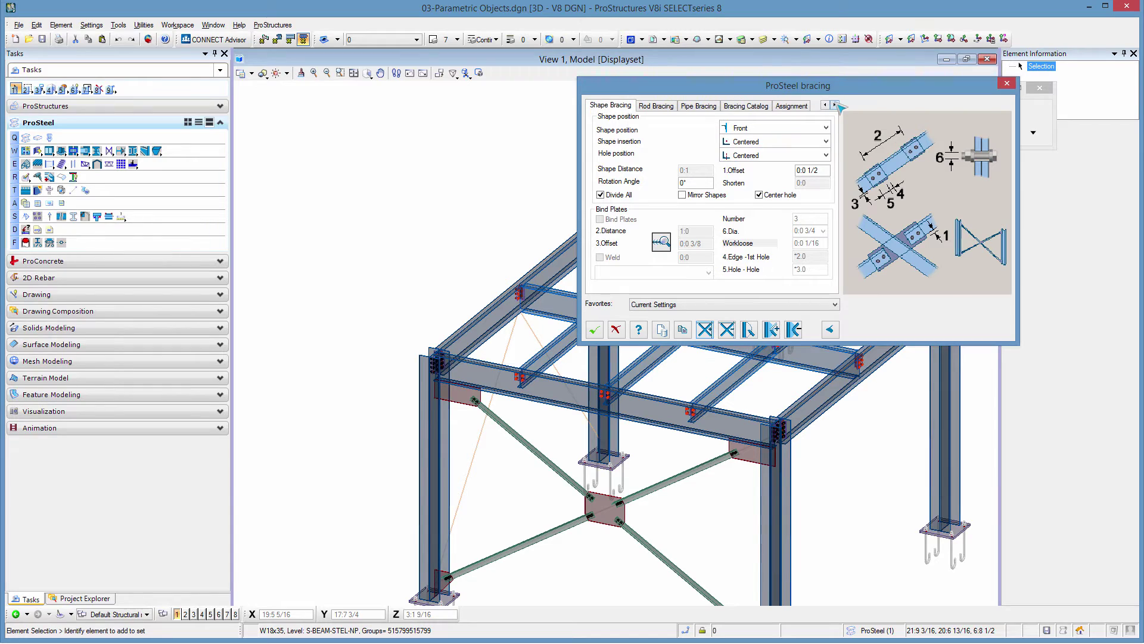
pyautogui.click(792, 107)
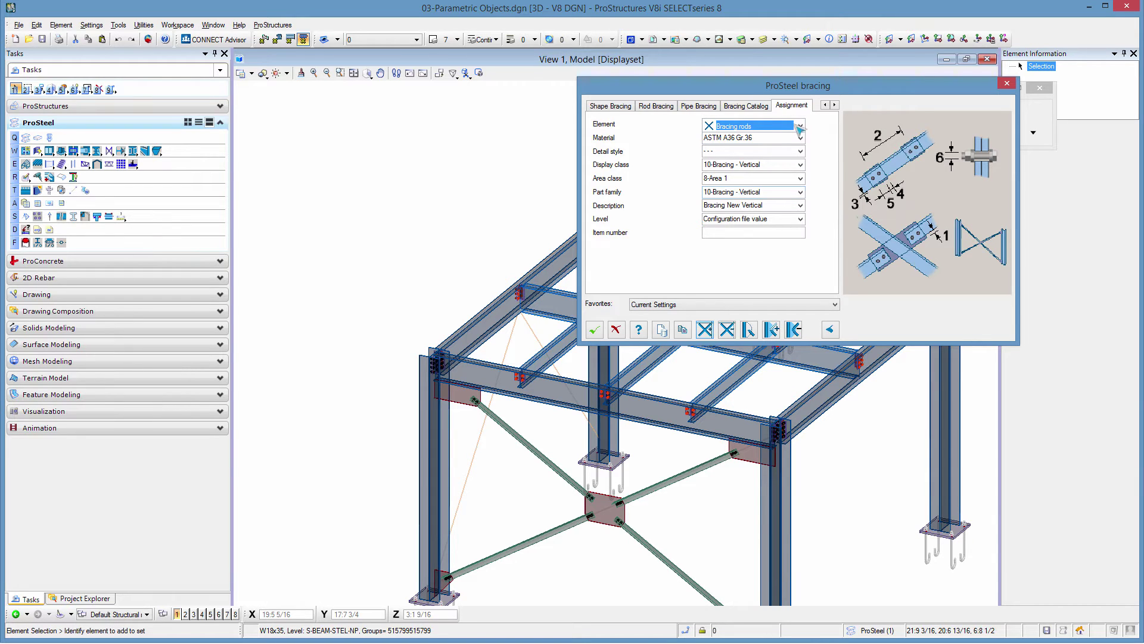
pyautogui.click(800, 126)
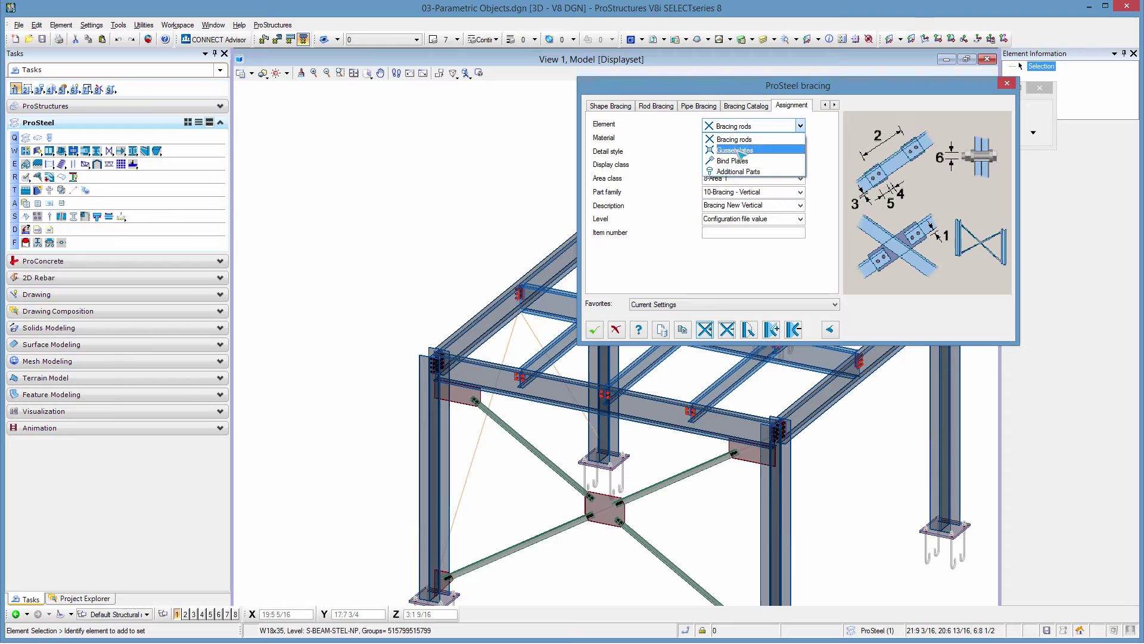
pyautogui.click(830, 139)
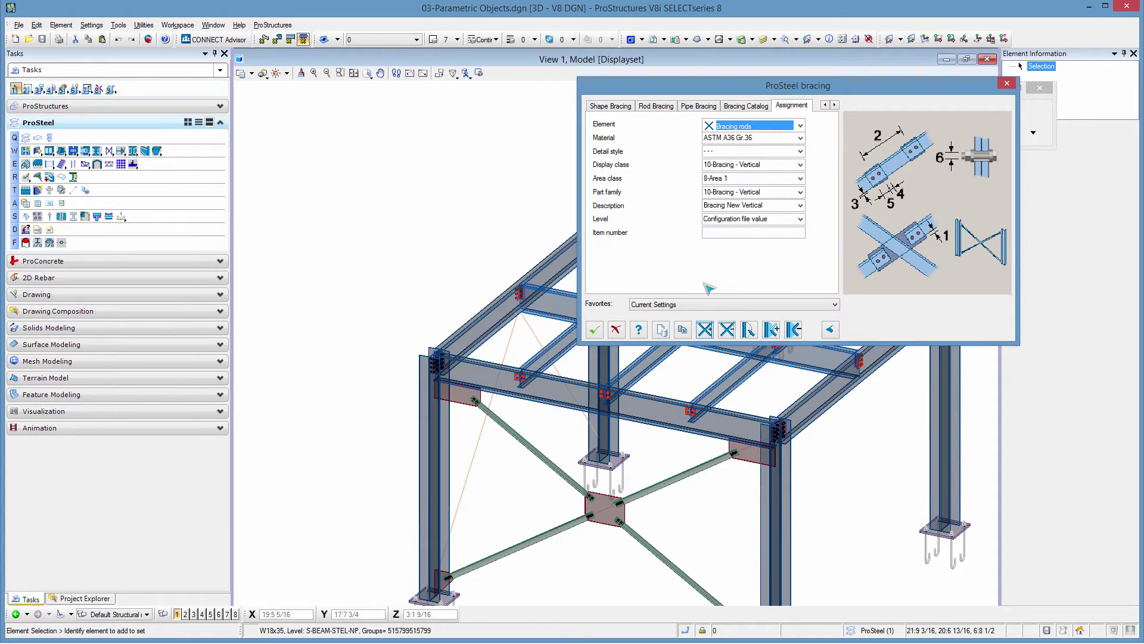
pyautogui.click(594, 329)
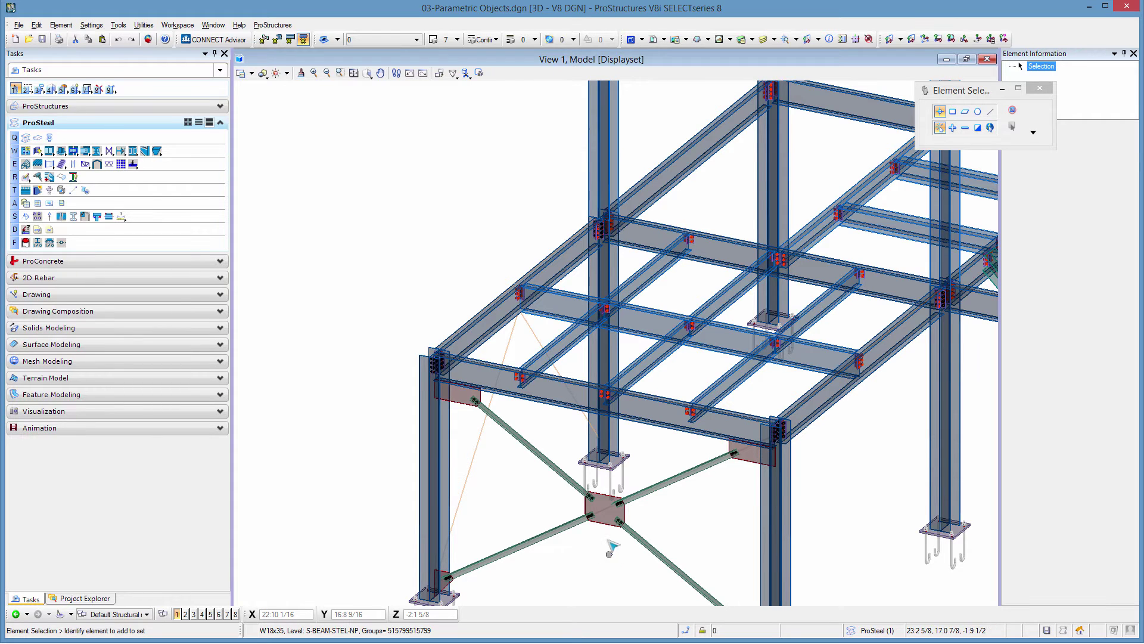
# - Switch on the PS_OBJECT level so grid lines with bubbles 2 and 3 appear
pyautogui.scroll(2, 606, 530)
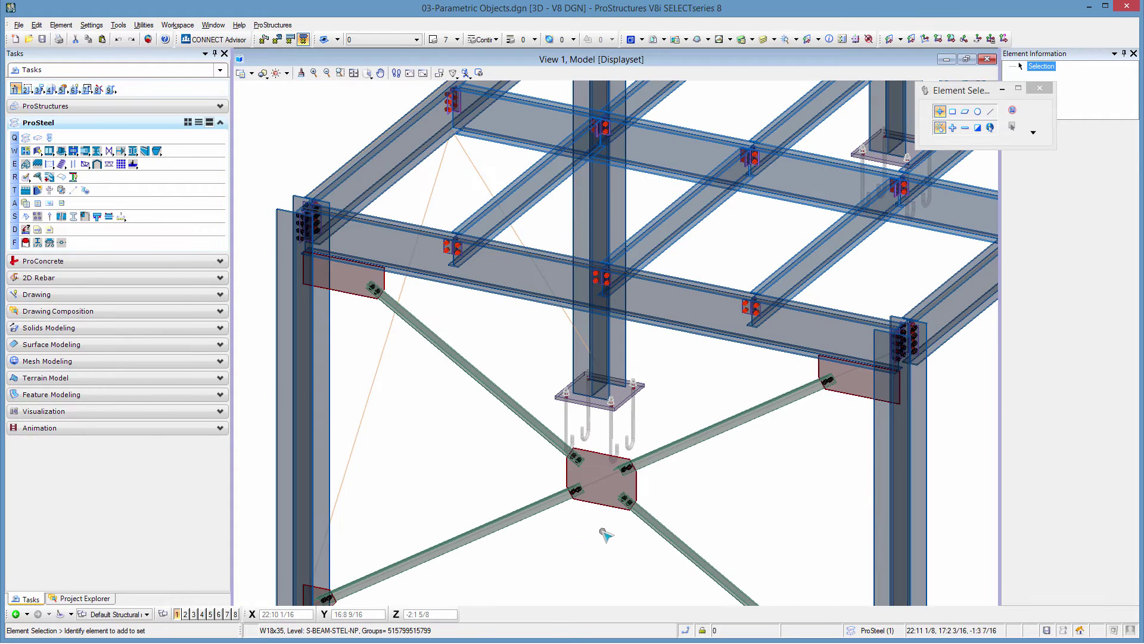
pyautogui.click(764, 40)
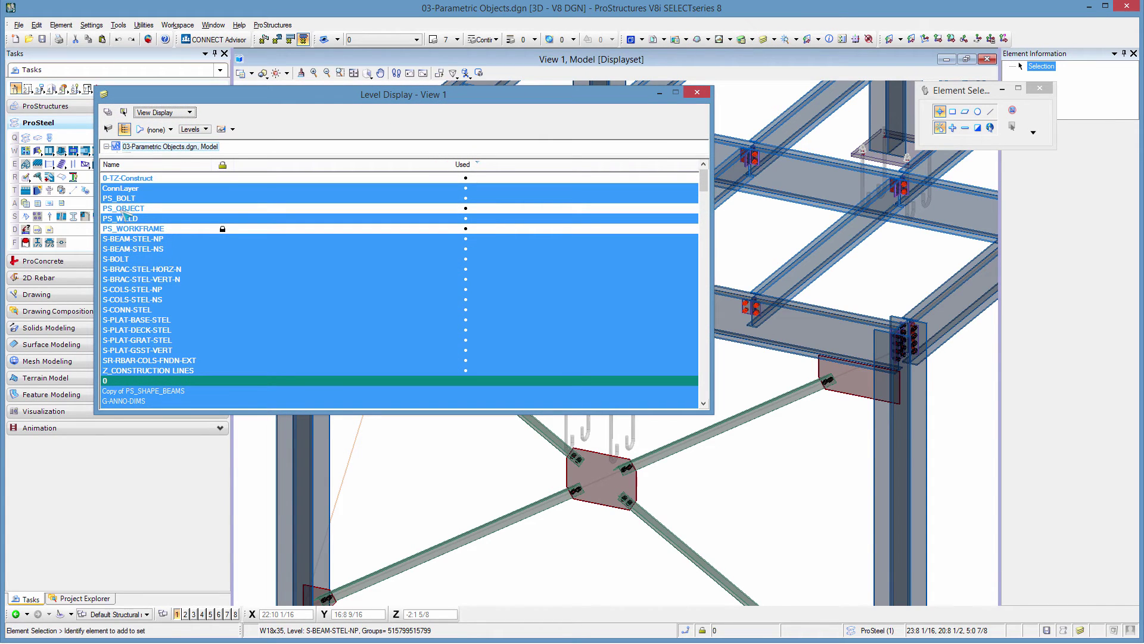
pyautogui.click(143, 209)
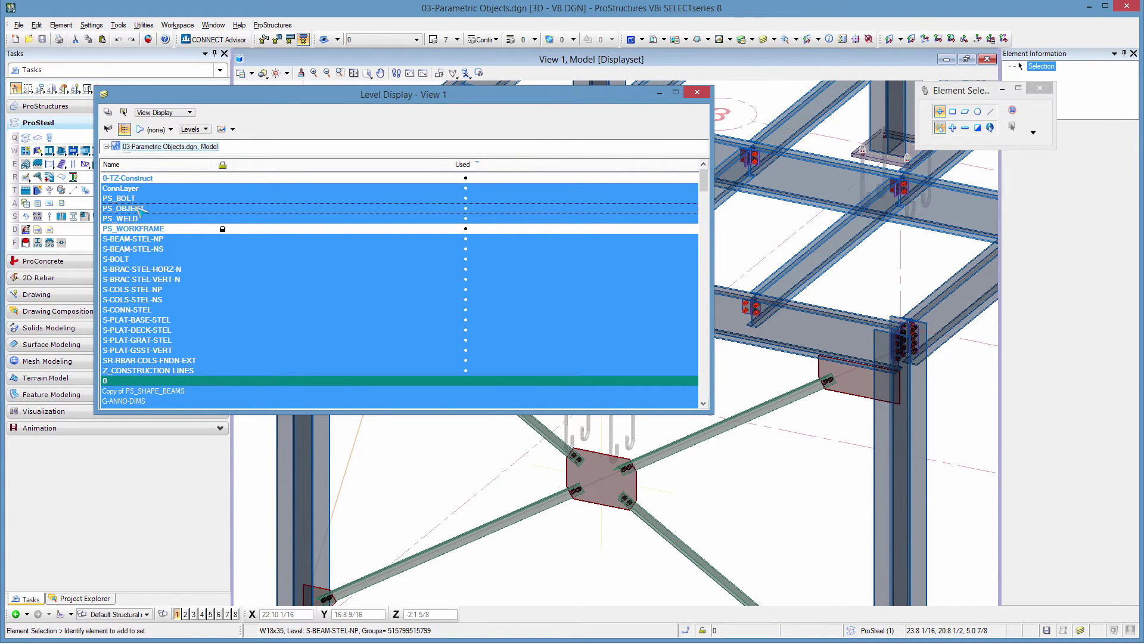
pyautogui.click(697, 91)
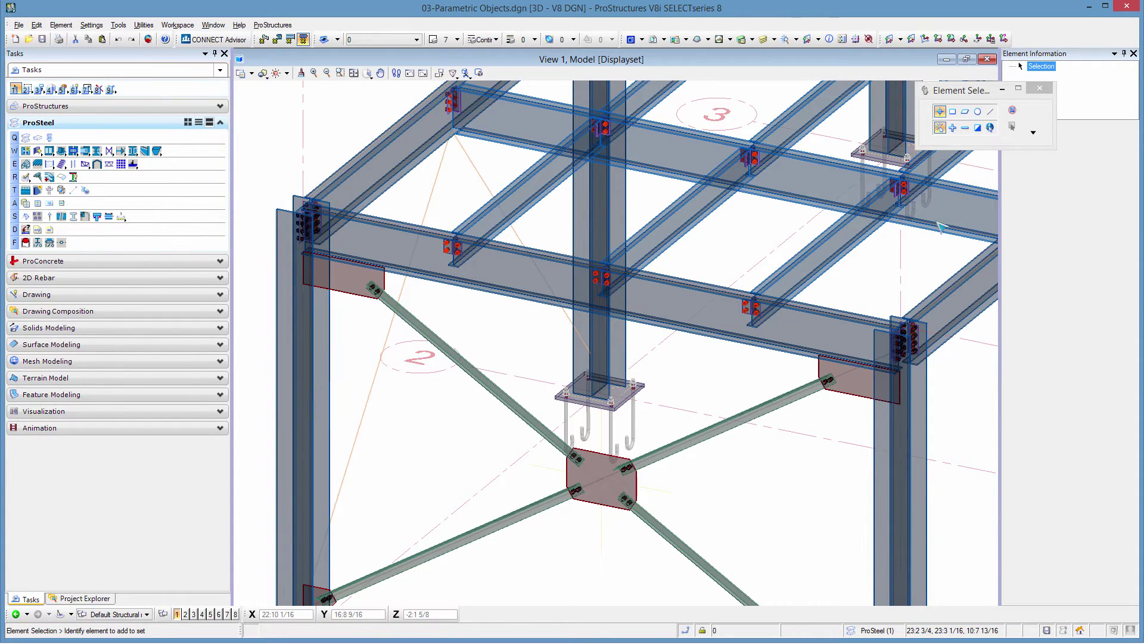
pyautogui.click(602, 523)
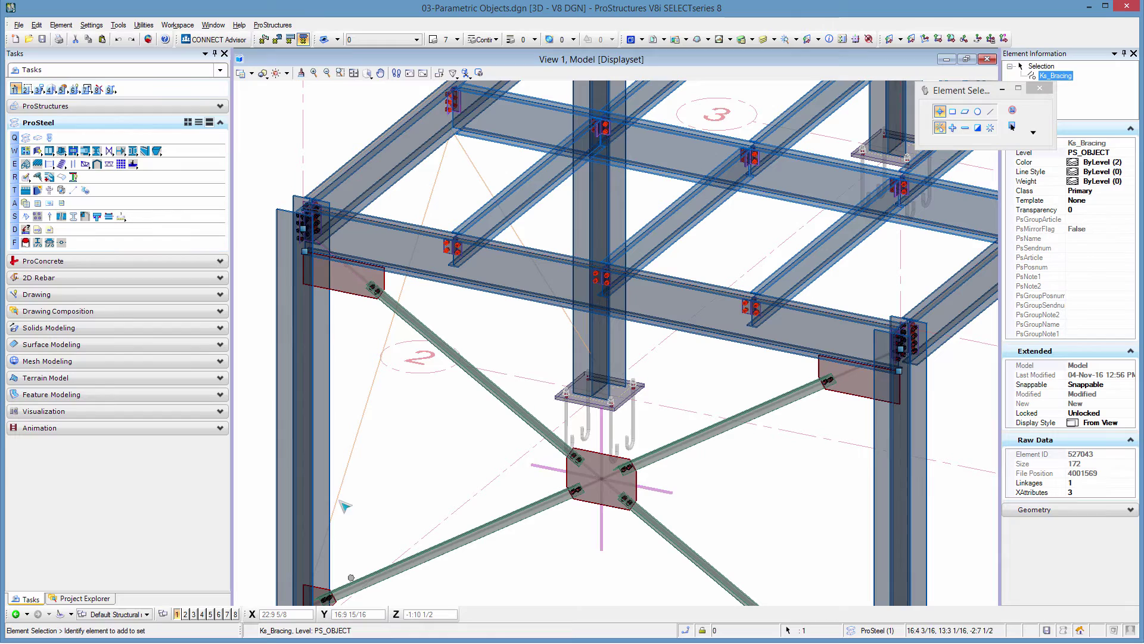
pyautogui.press('Escape')
pyautogui.rightClick(603, 531)
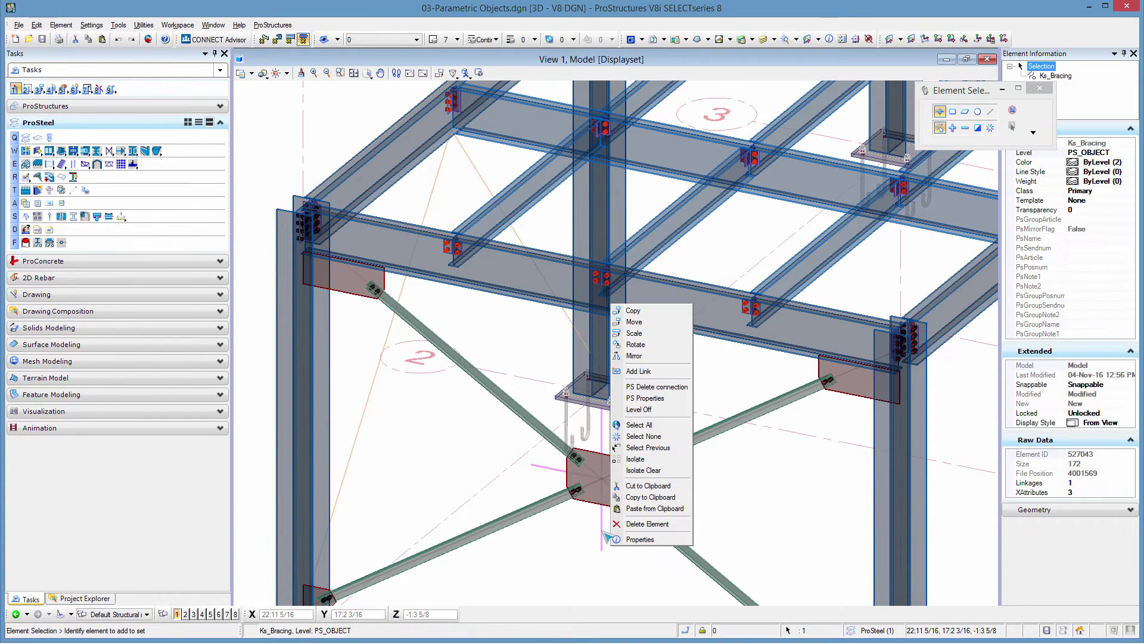
pyautogui.click(649, 398)
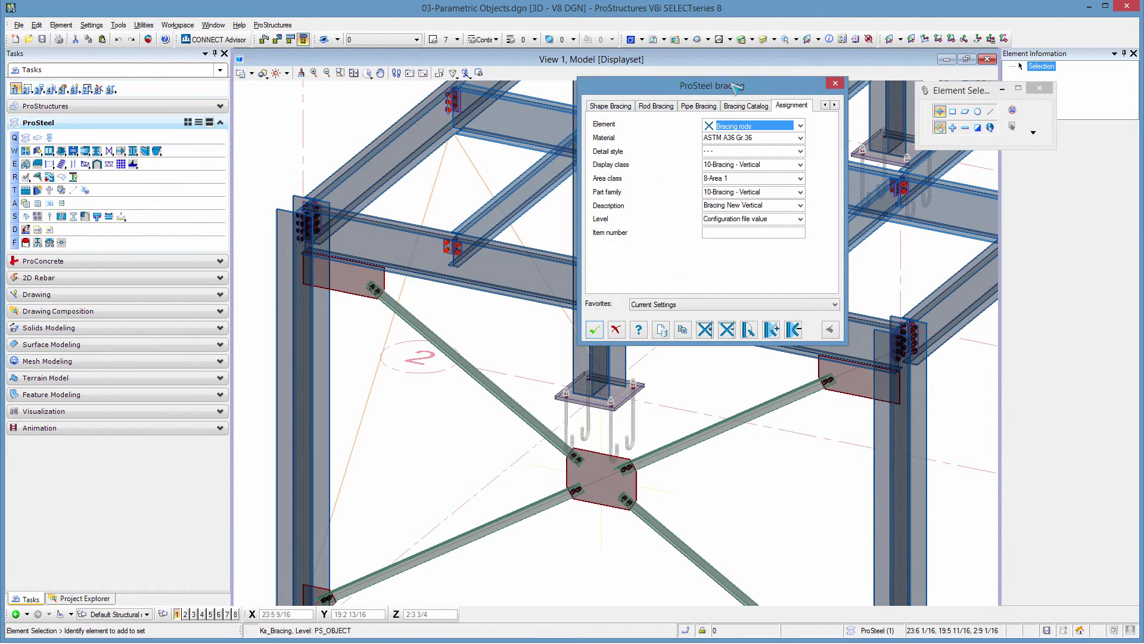
pyautogui.click(827, 105)
pyautogui.click(827, 105)
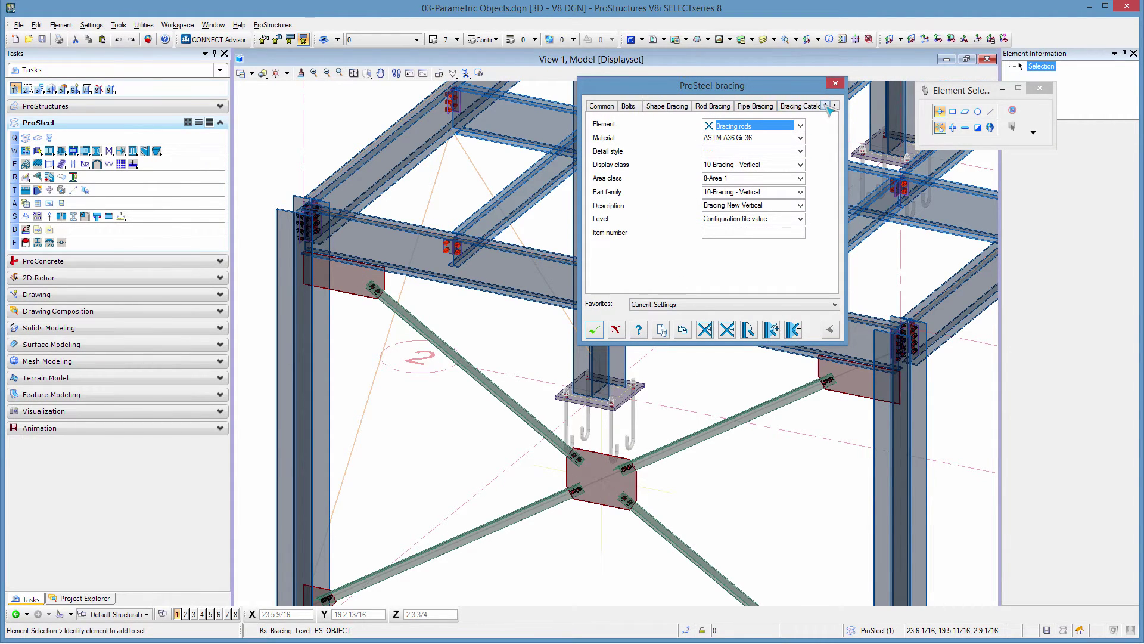
pyautogui.click(600, 106)
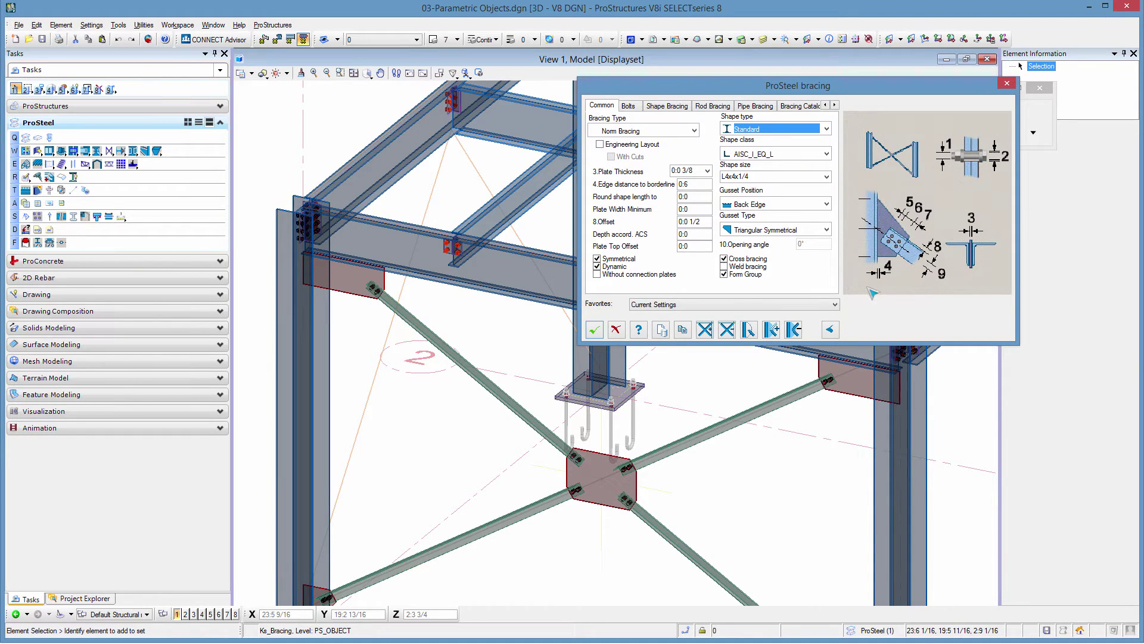
pyautogui.click(595, 329)
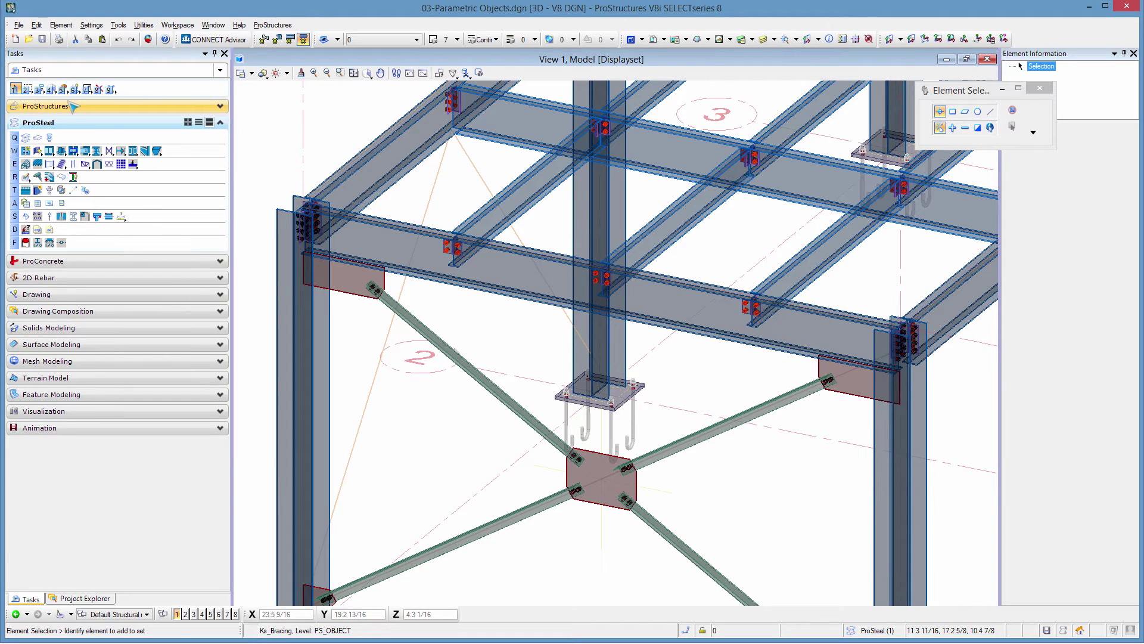
# - Switch the view to Isometric Overview 5 and bring back the ProSteel tool set
pyautogui.click(47, 106)
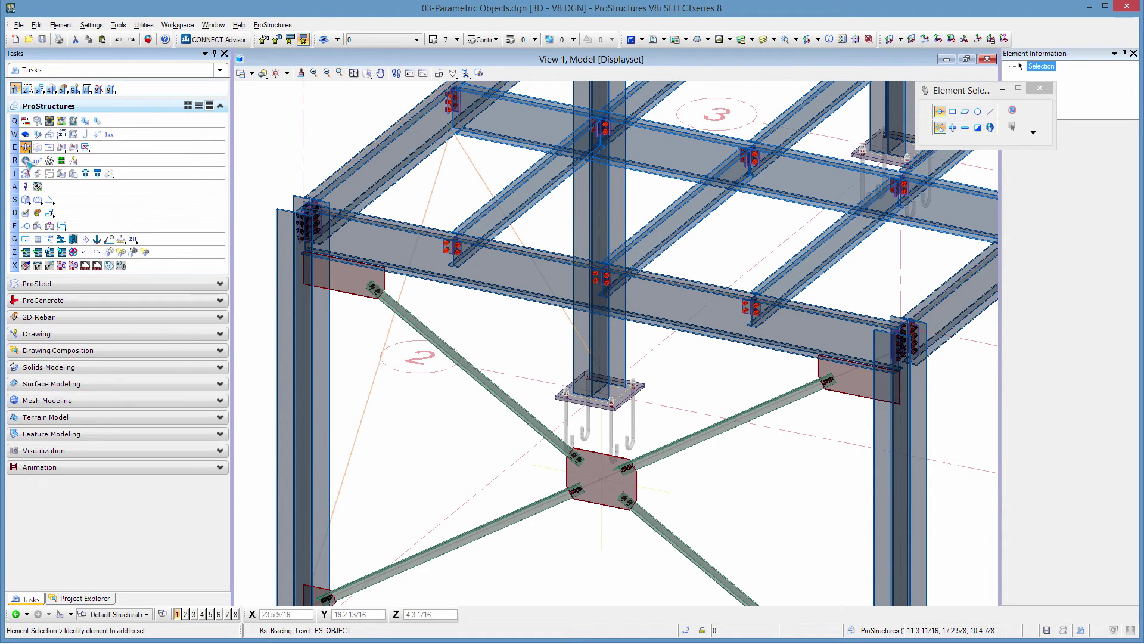
pyautogui.click(26, 147)
pyautogui.click(89, 202)
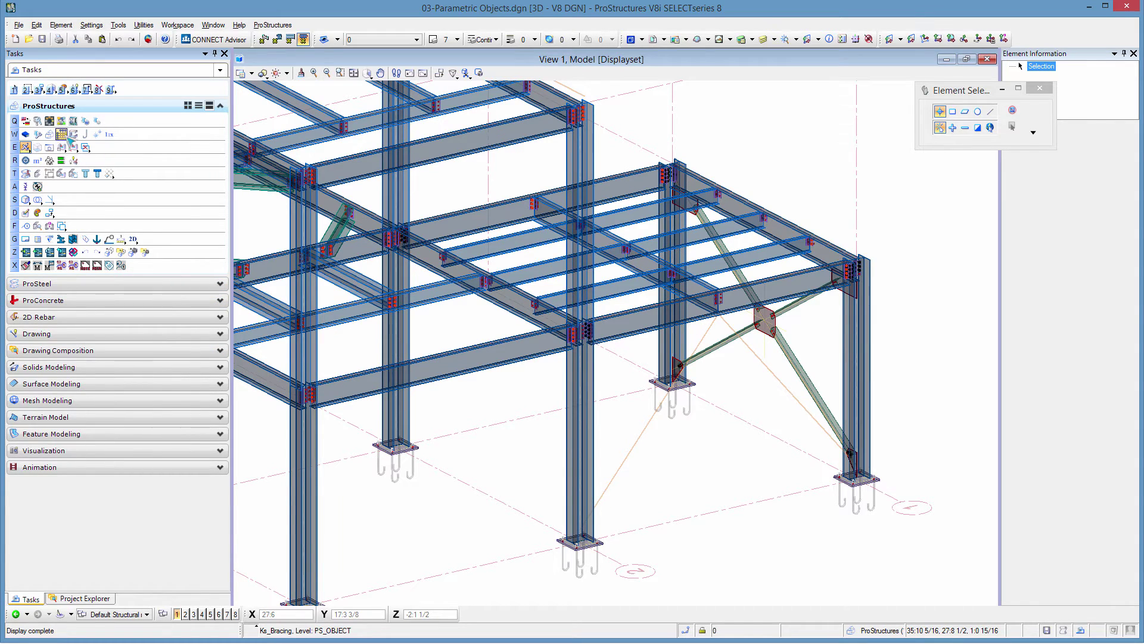
pyautogui.click(89, 284)
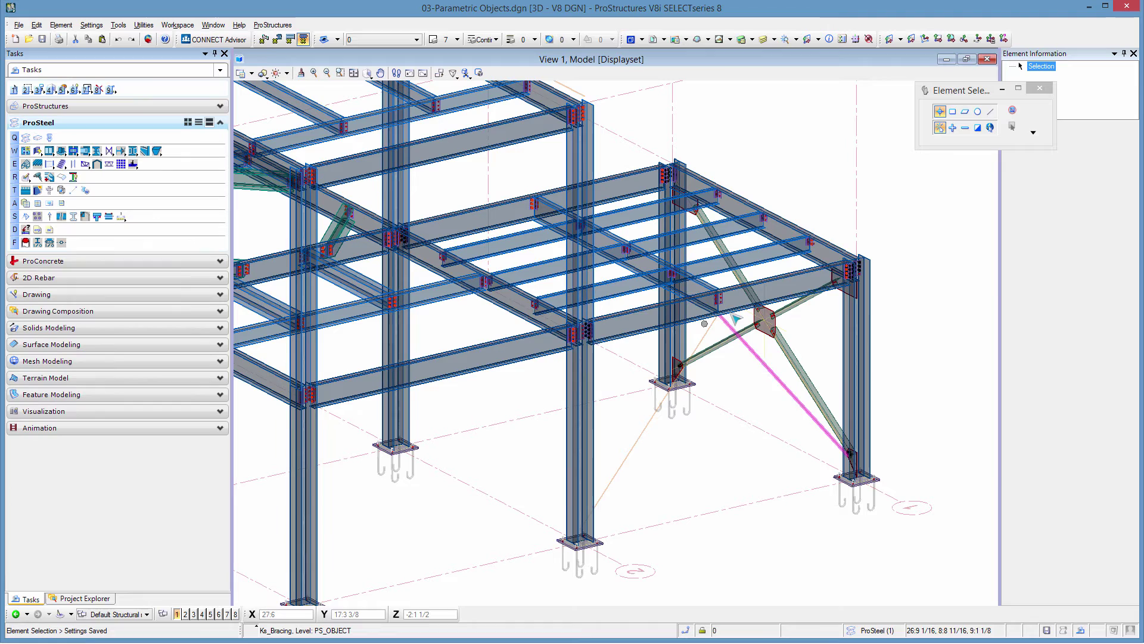
# - Start a new brace on the diagonal system line connected to the beam, and move its settings aside
pyautogui.click(110, 151)
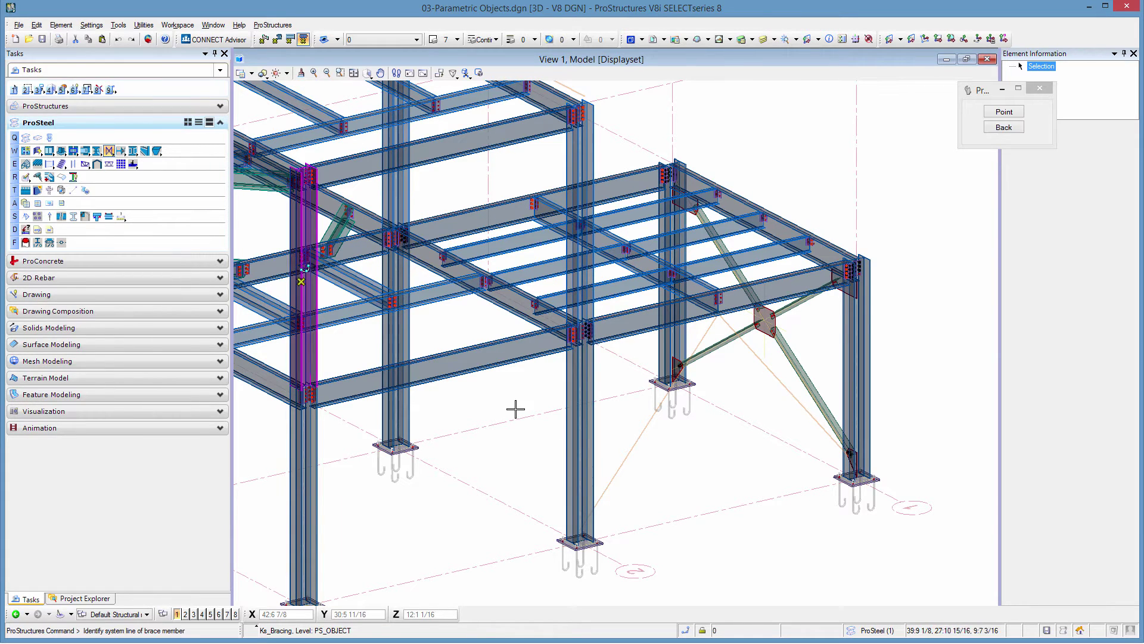
pyautogui.click(779, 376)
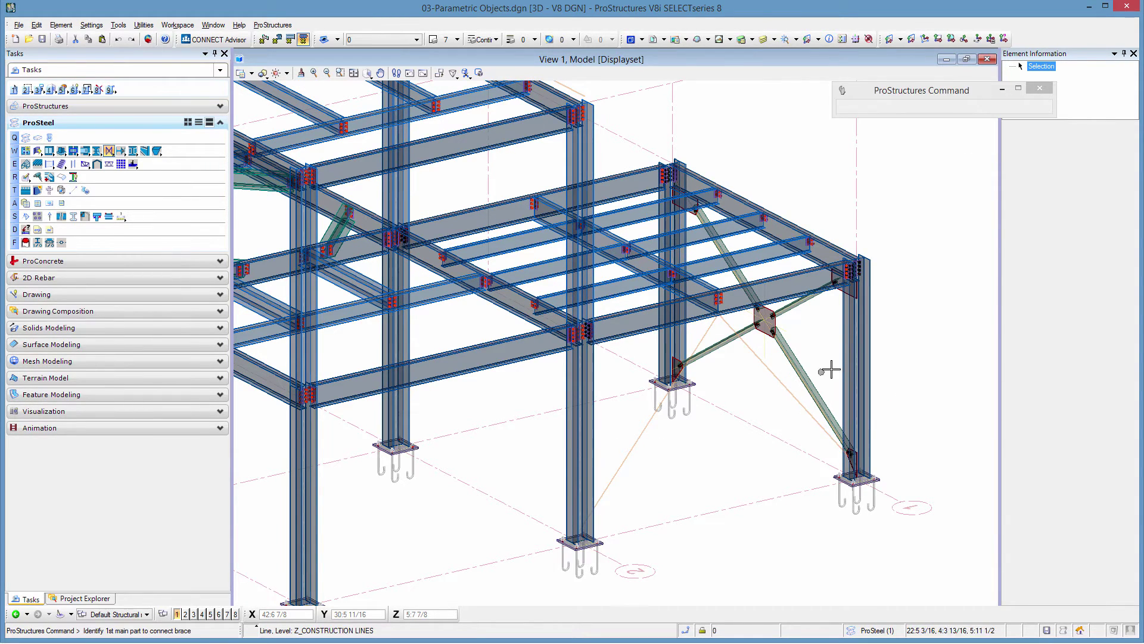
pyautogui.click(784, 294)
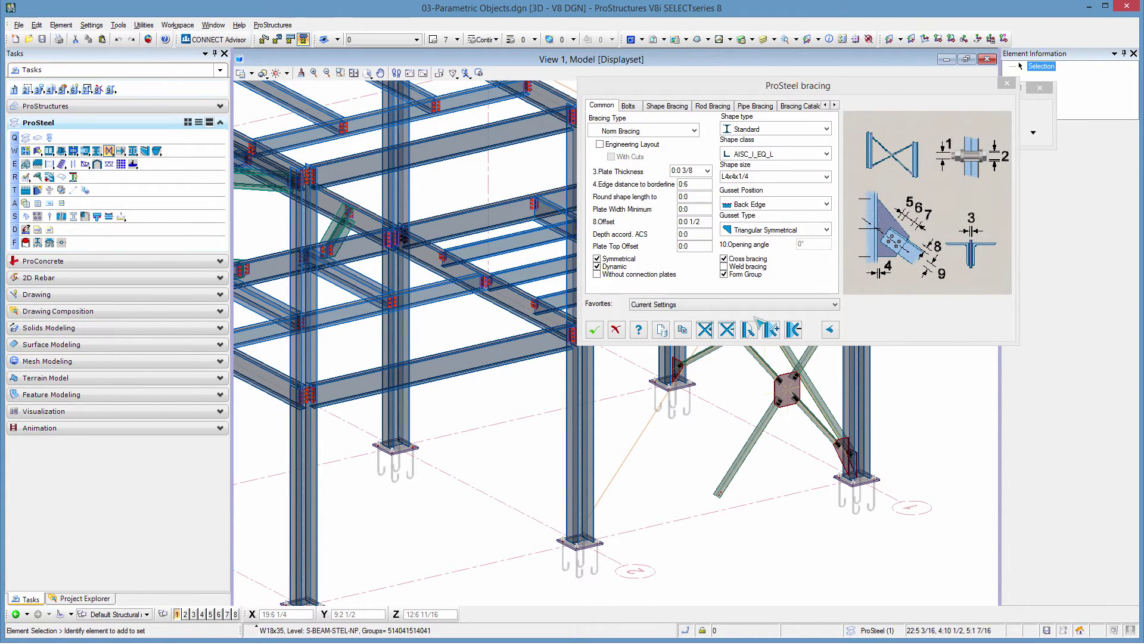
pyautogui.moveTo(923, 94); pyautogui.dragTo(584, 73)
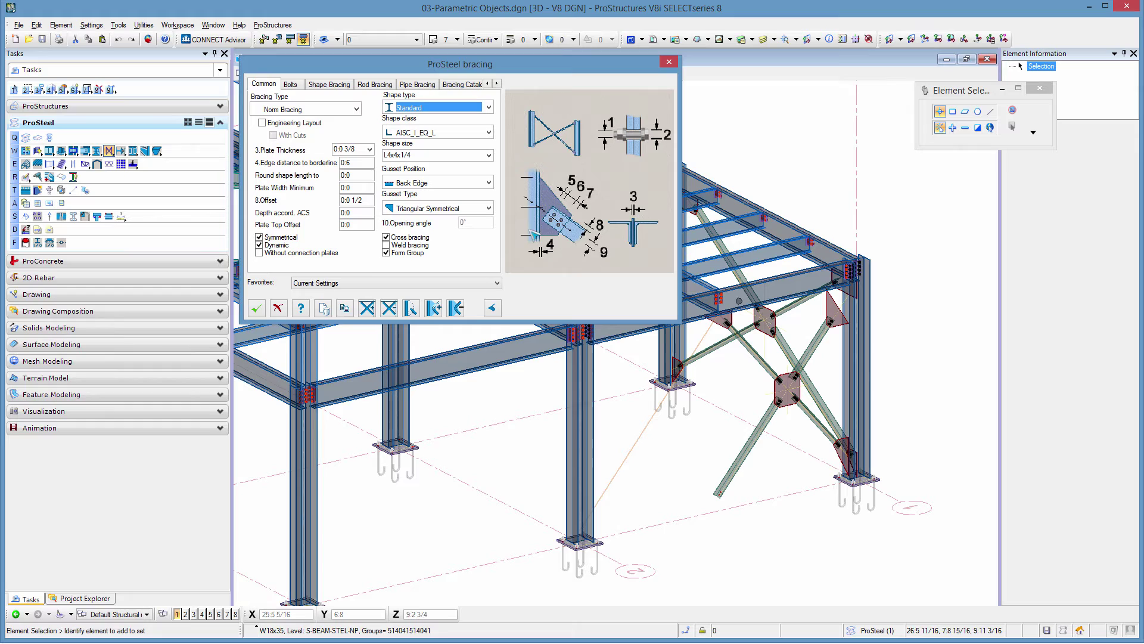
# - Toggle Cross bracing off and back on for a full X, and bring up the Template Manager
pyautogui.click(393, 239)
pyautogui.click(393, 240)
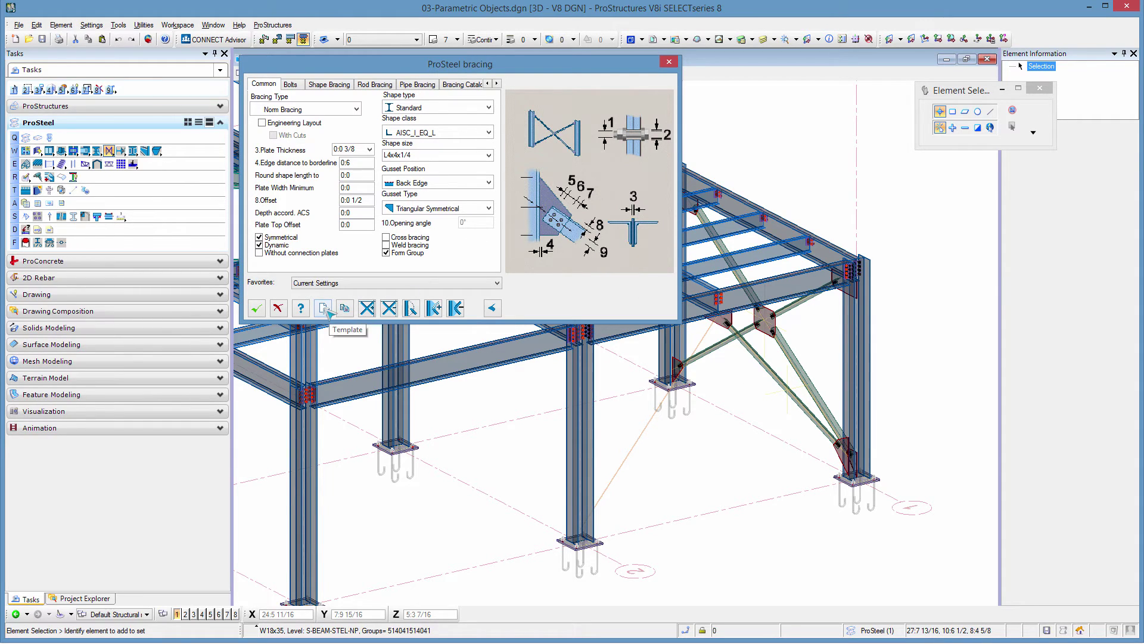
pyautogui.click(386, 238)
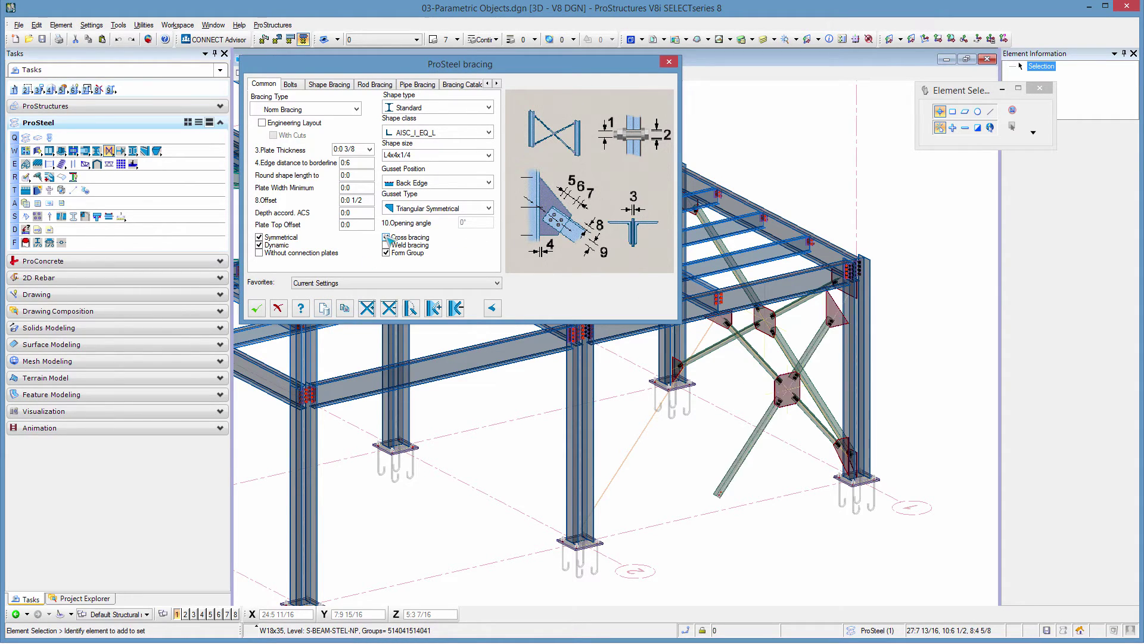
pyautogui.click(323, 309)
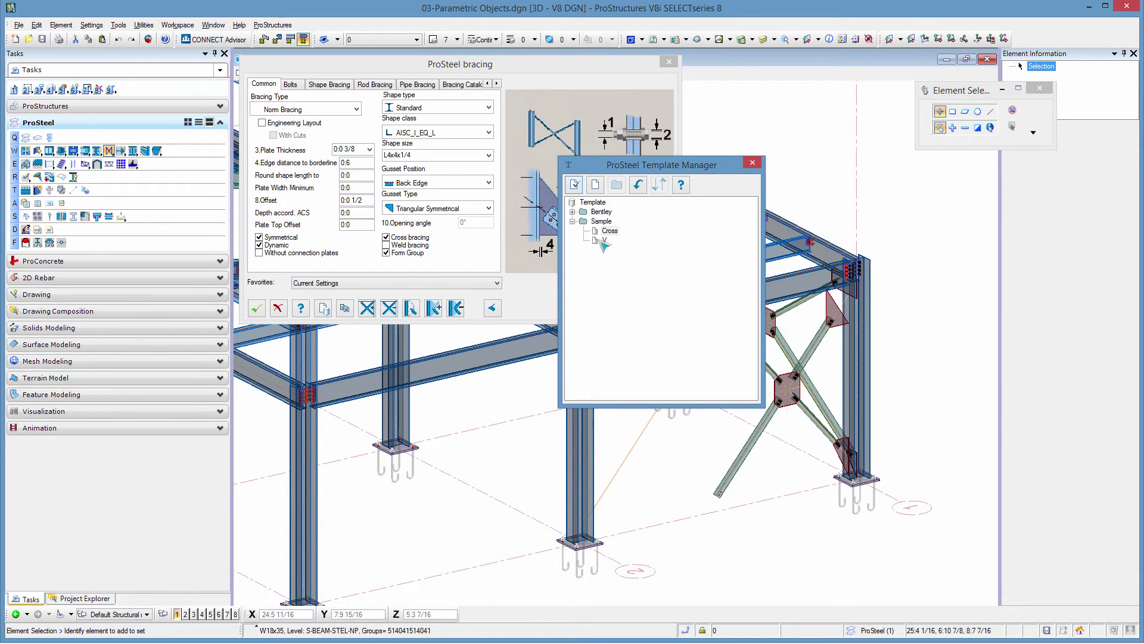
# - Load the V bracing template from the Template Manager
pyautogui.doubleClick(605, 240)
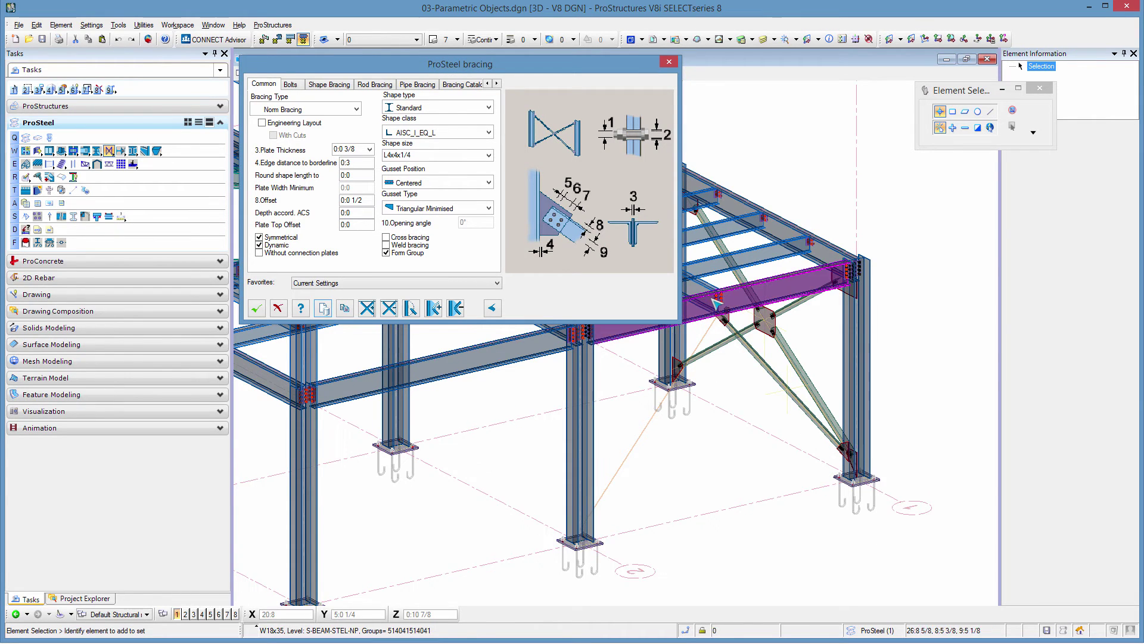
pyautogui.scroll(3, 732, 348)
pyautogui.scroll(3, 732, 347)
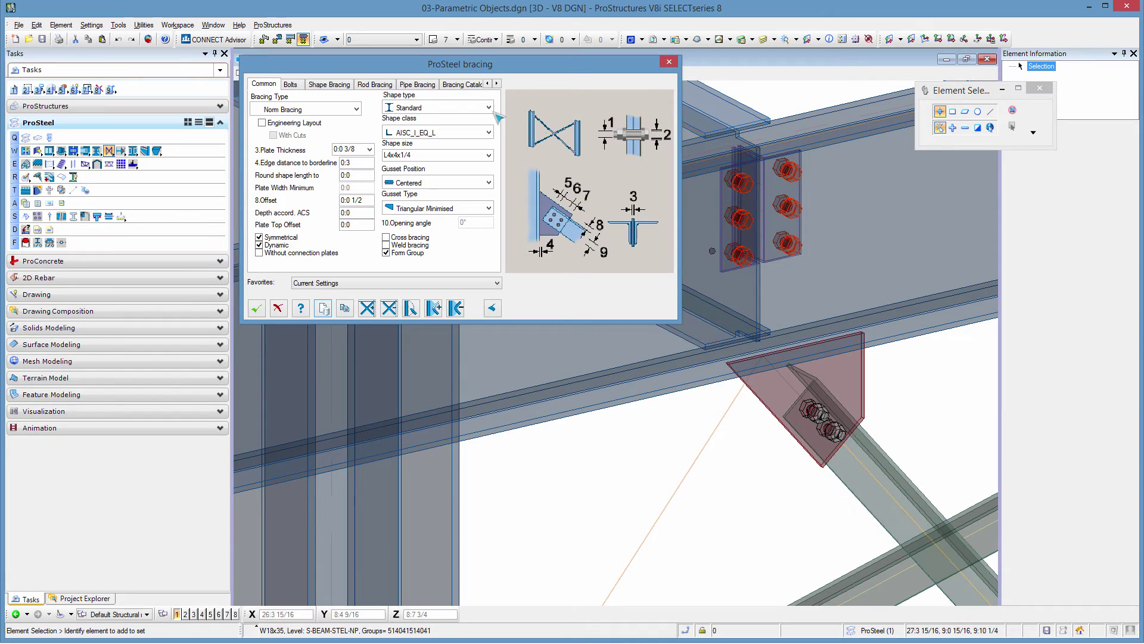
# - Set the brace Shape position to Back and turn on Mirror Shapes
pyautogui.click(328, 84)
pyautogui.click(488, 106)
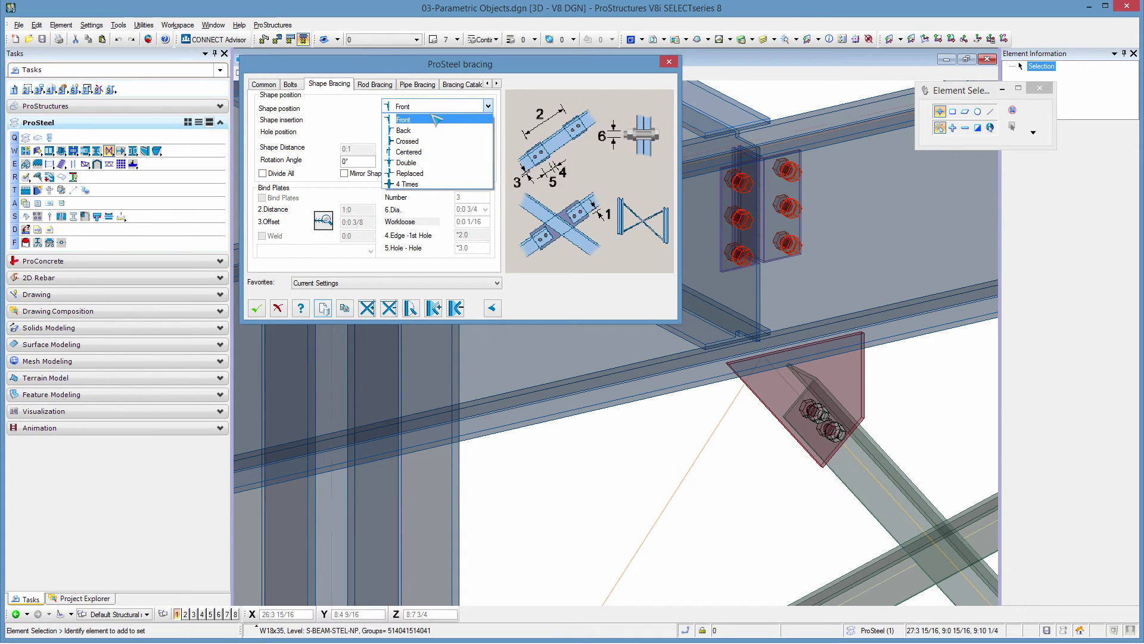
pyautogui.click(404, 130)
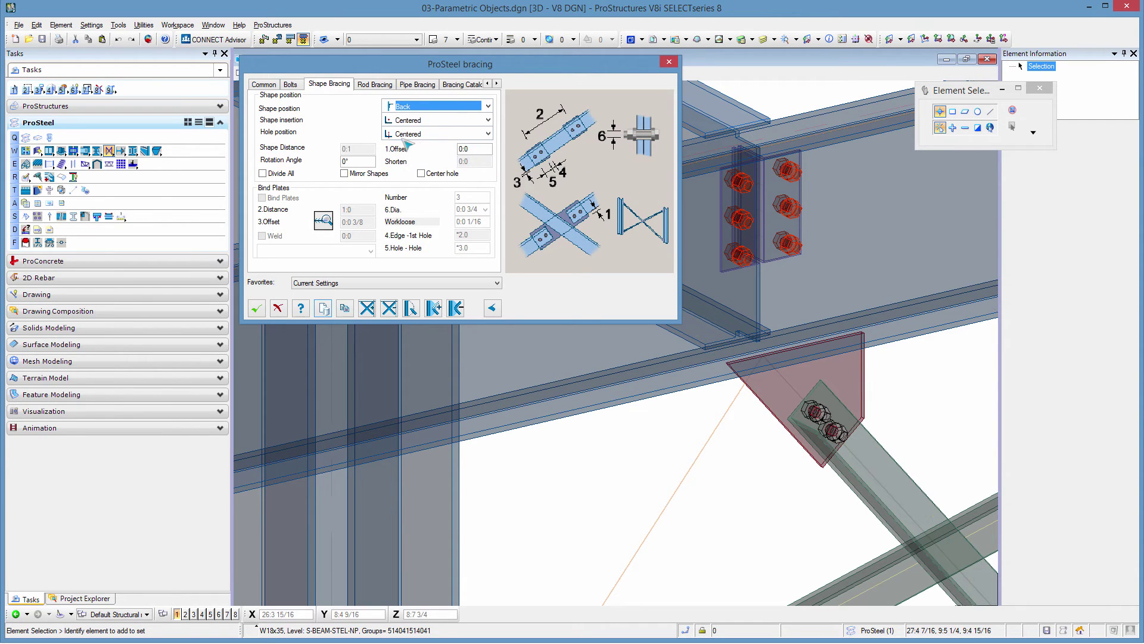
pyautogui.click(344, 172)
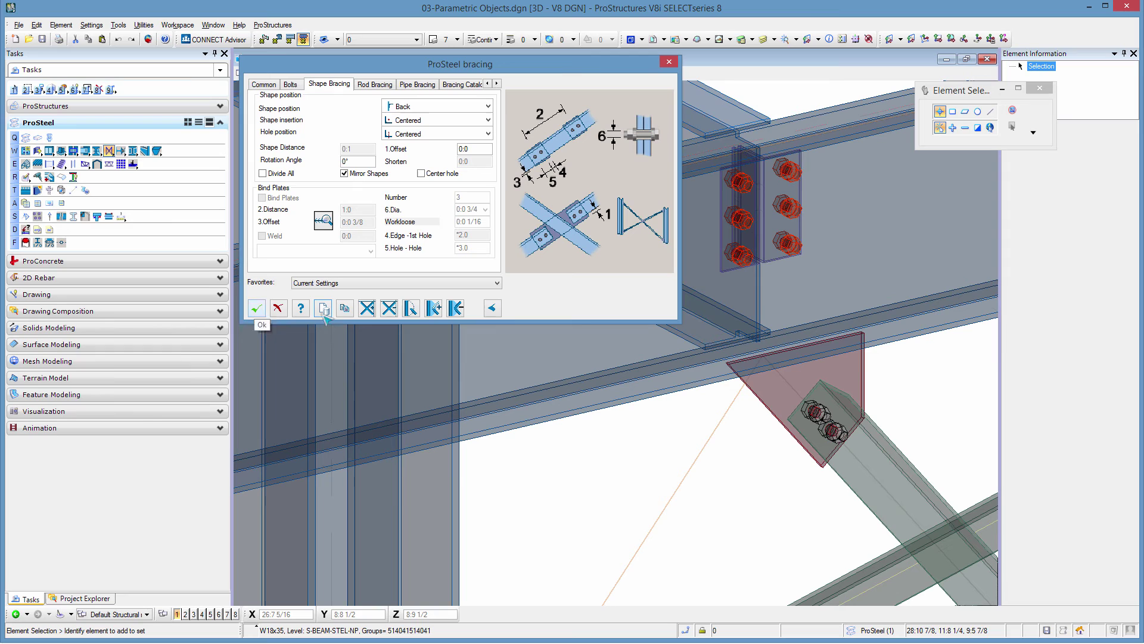
# - Suppress the gusset plate at the new brace's end connection, leaving that angle end bolted only
pyautogui.click(412, 308)
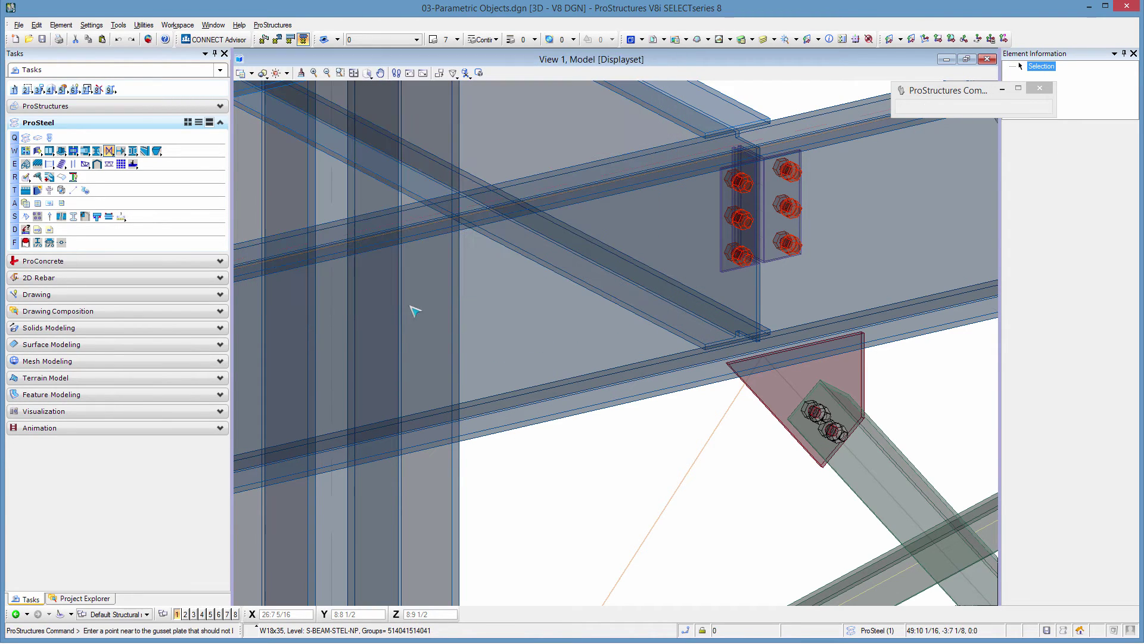
pyautogui.click(805, 405)
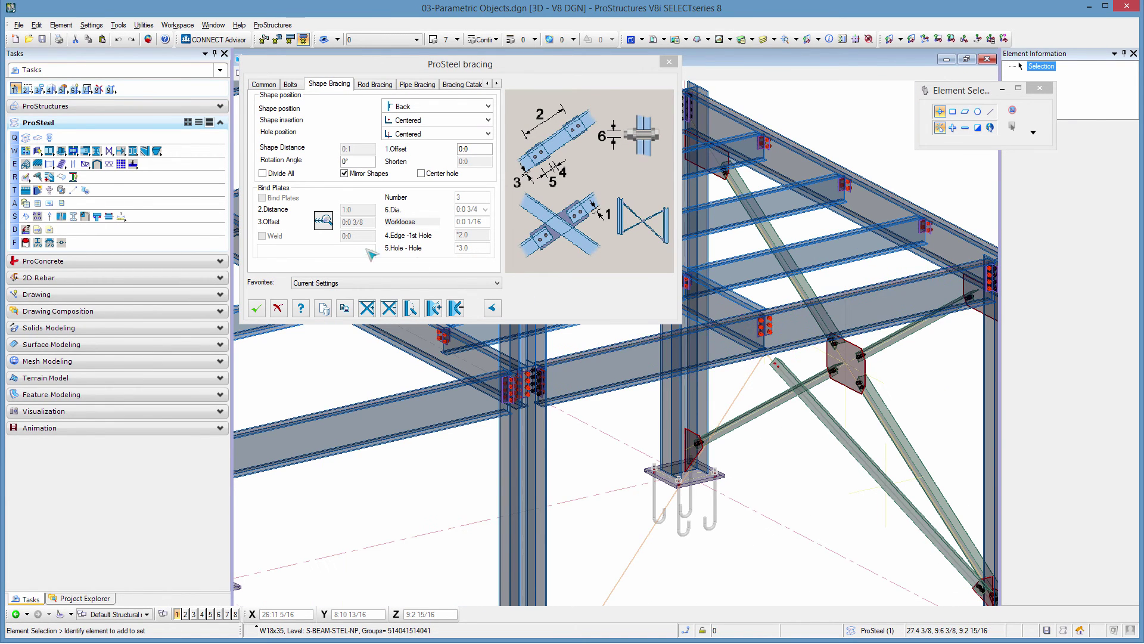
# - Accept the first brace and draw a second brace along the construction line from column to beam
pyautogui.click(258, 308)
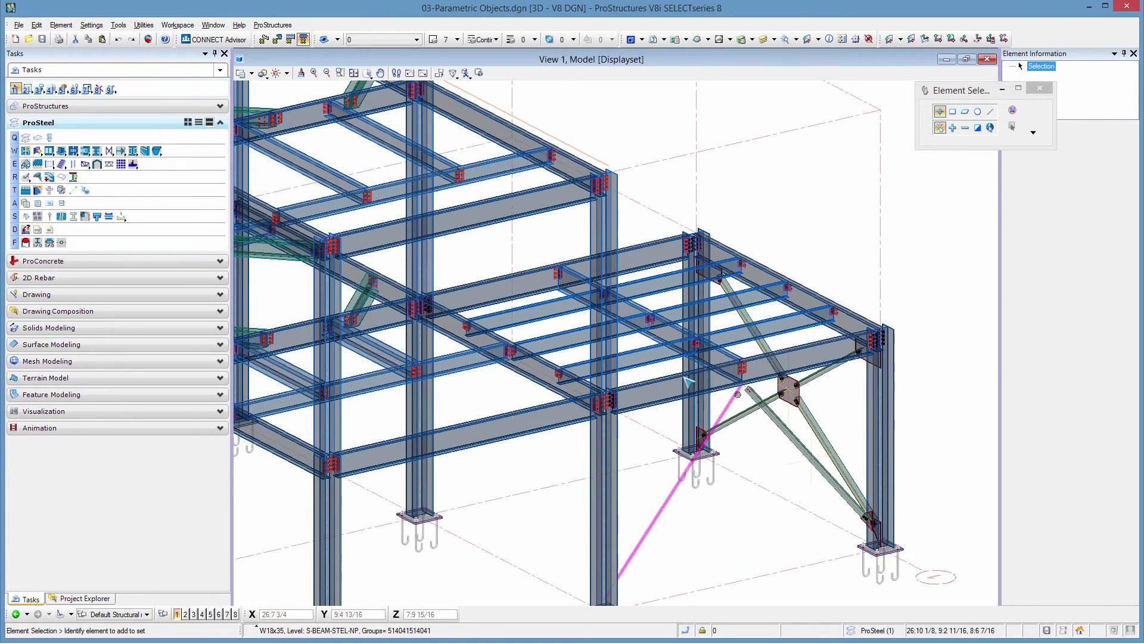
pyautogui.click(110, 152)
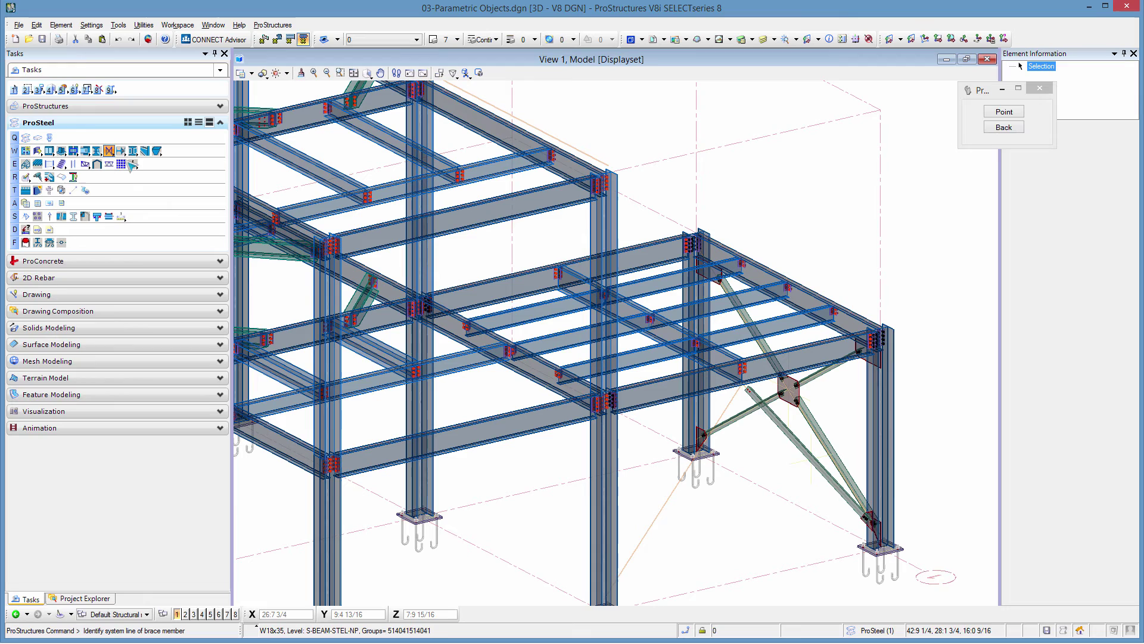
pyautogui.click(665, 503)
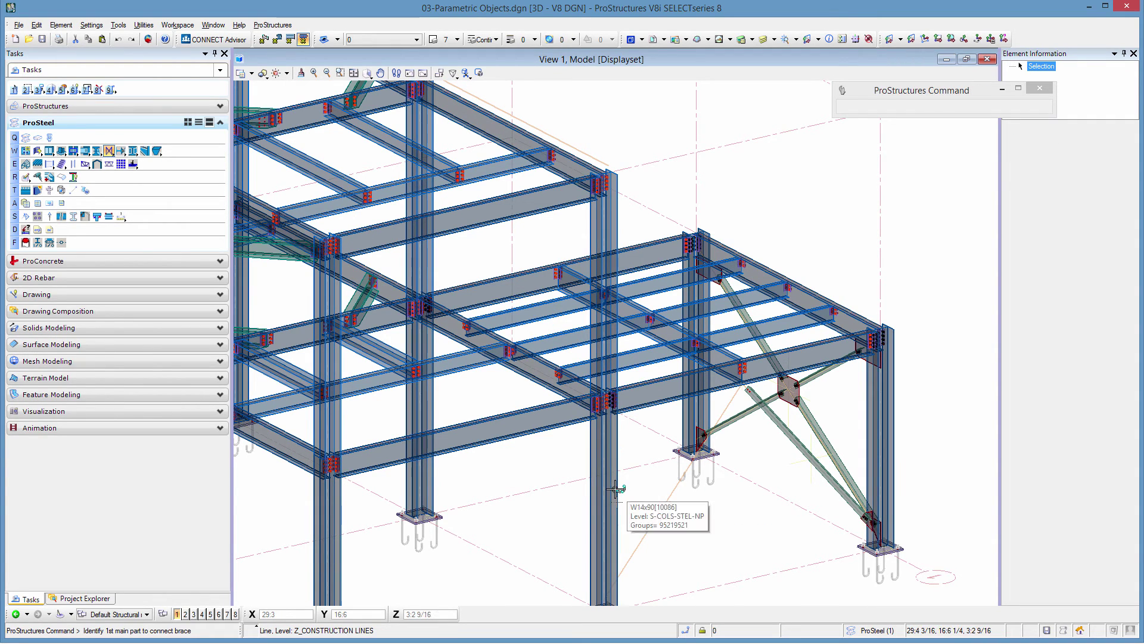
pyautogui.click(617, 490)
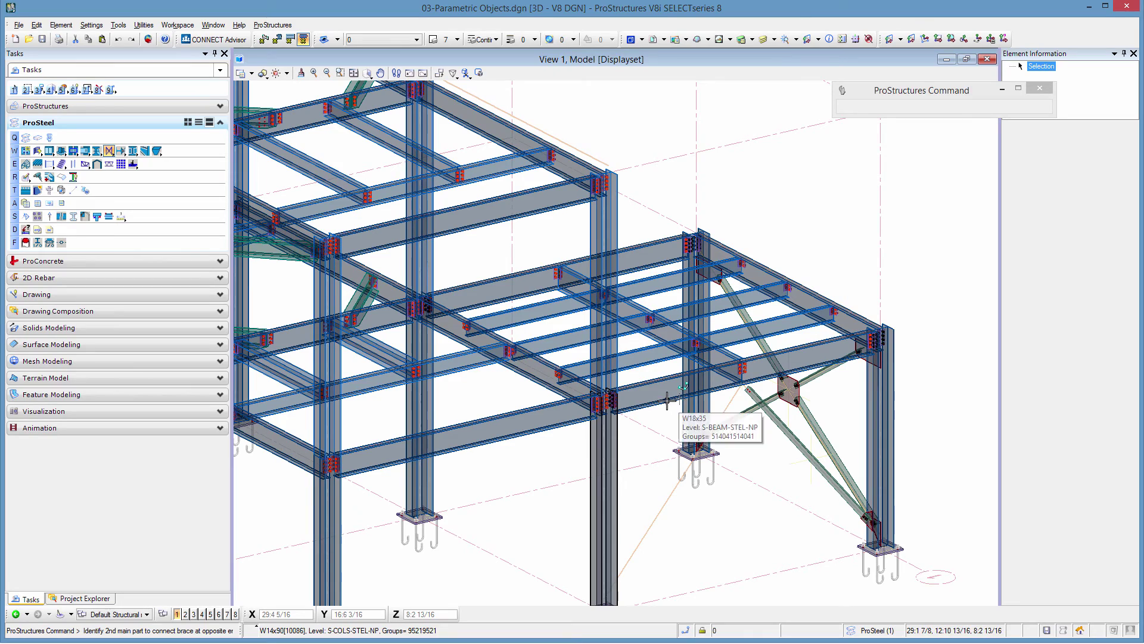
pyautogui.click(673, 409)
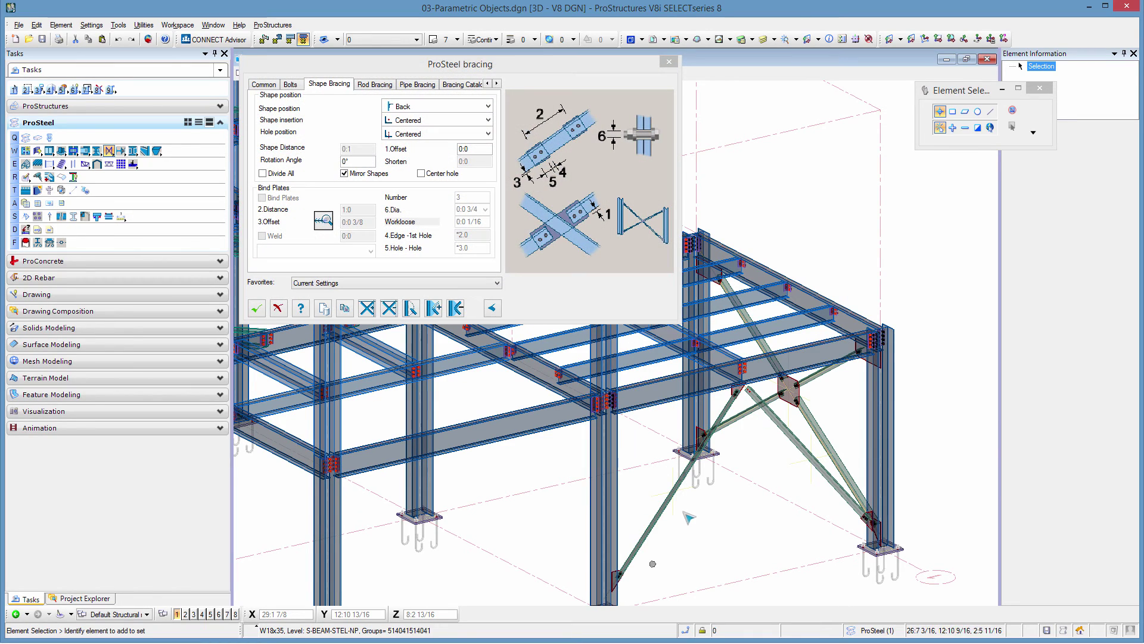
pyautogui.scroll(5, 752, 404)
pyautogui.scroll(2, 752, 404)
pyautogui.scroll(-1, 752, 404)
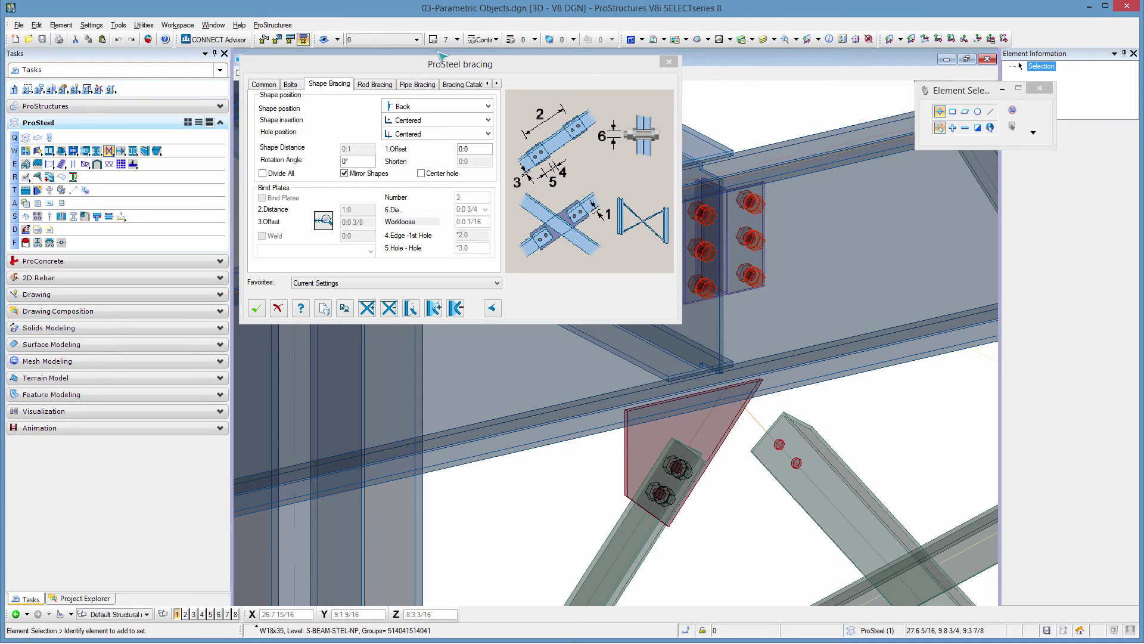
# - Move the bracing dialog aside and rotate the view around the gusset connection beneath the upper beam
pyautogui.moveTo(410, 68); pyautogui.dragTo(404, 109)
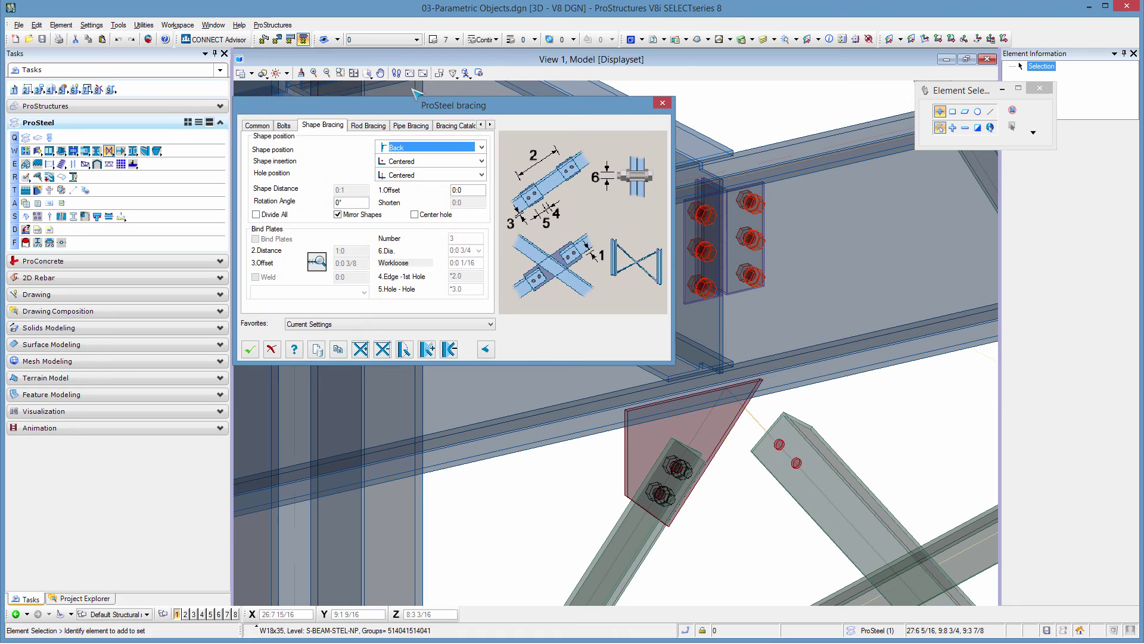
pyautogui.click(367, 73)
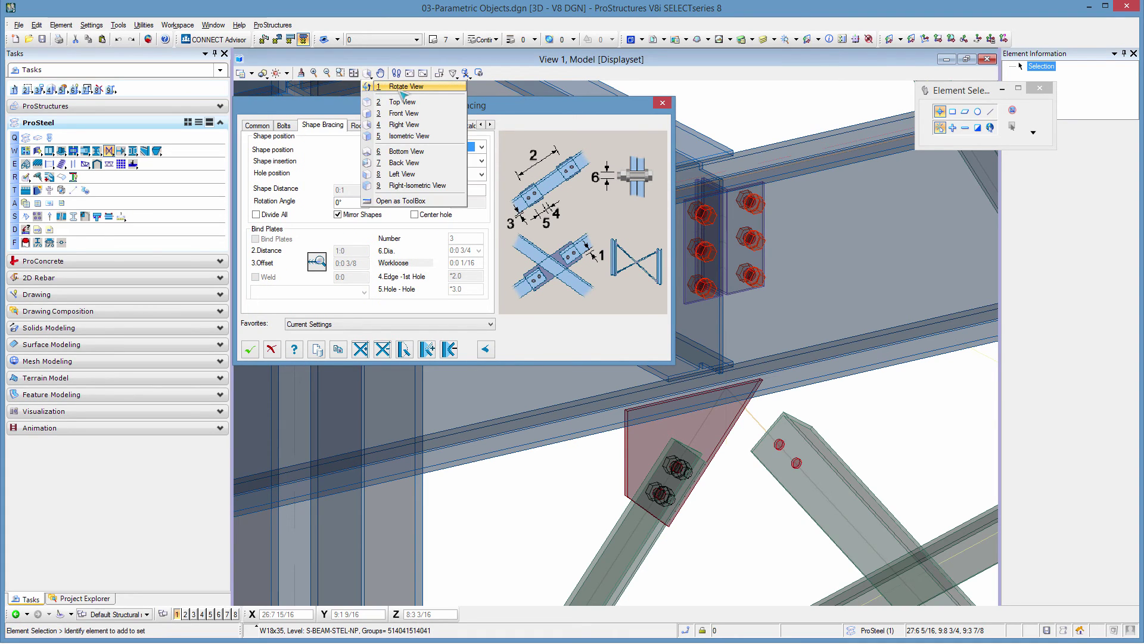
pyautogui.click(404, 91)
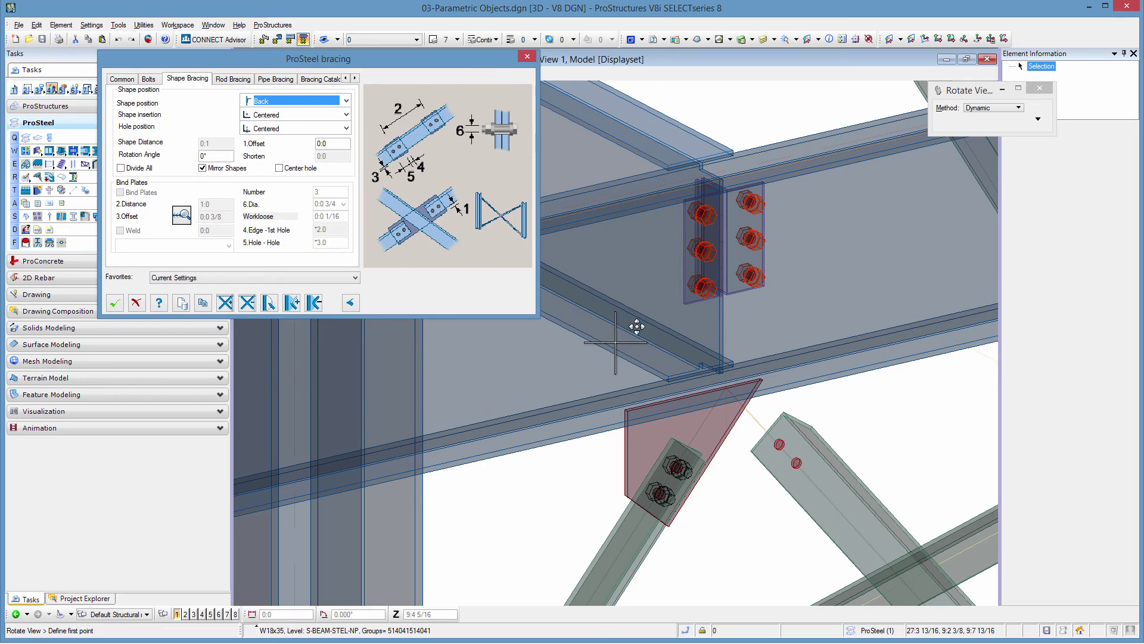
pyautogui.click(671, 437)
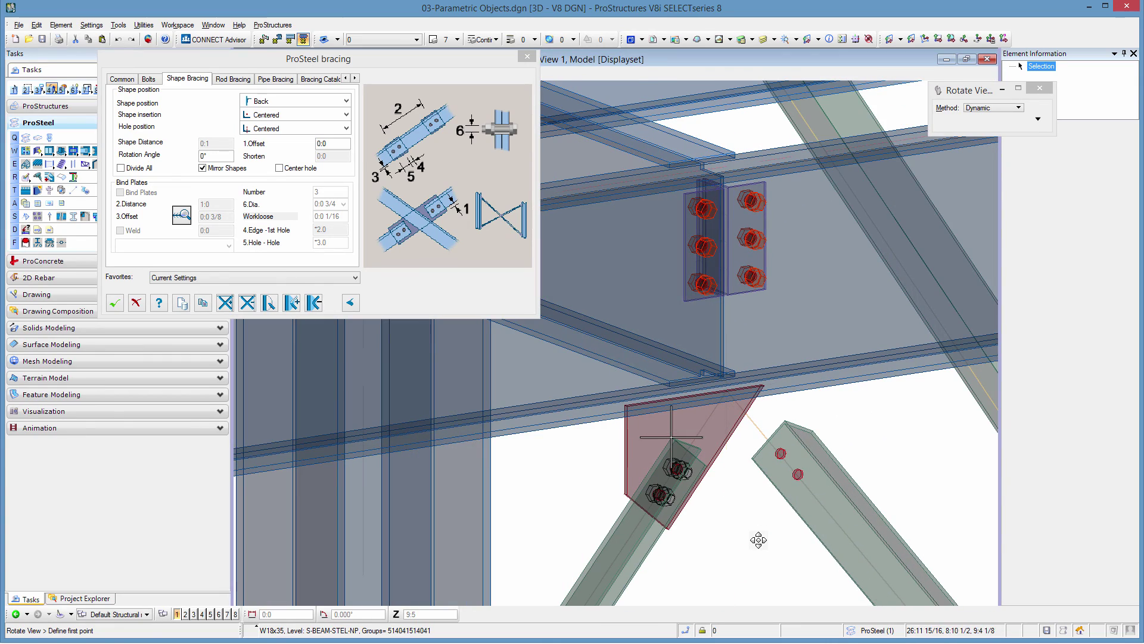
pyautogui.rightClick(775, 531)
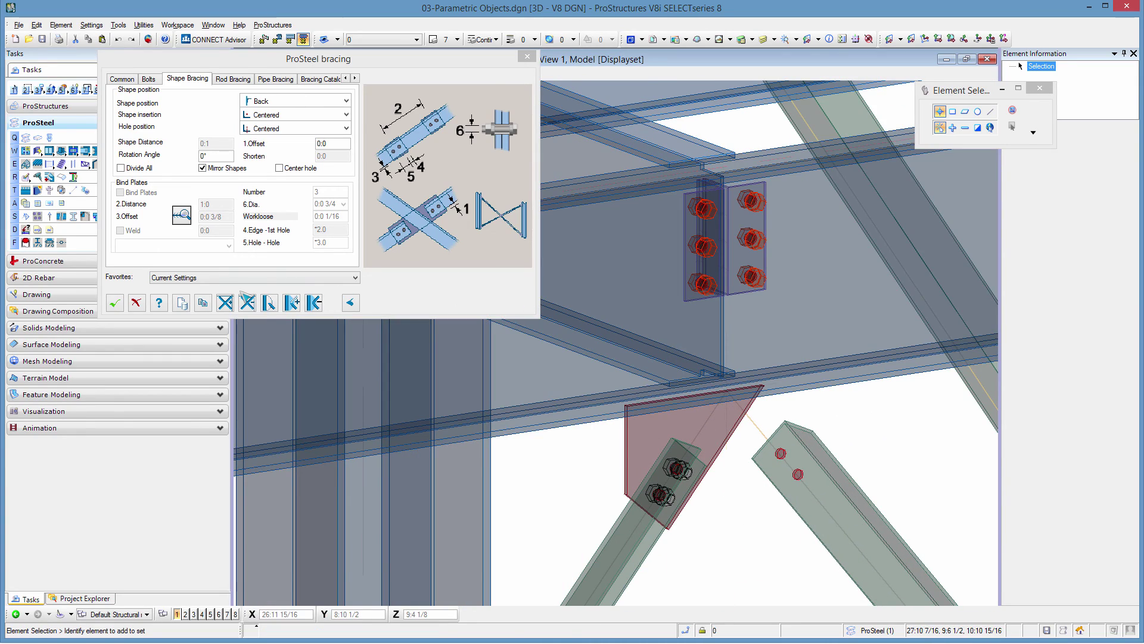
# - Add the second angle brace to the first brace's gusset plate and confirm, forming the K brace
pyautogui.click(293, 303)
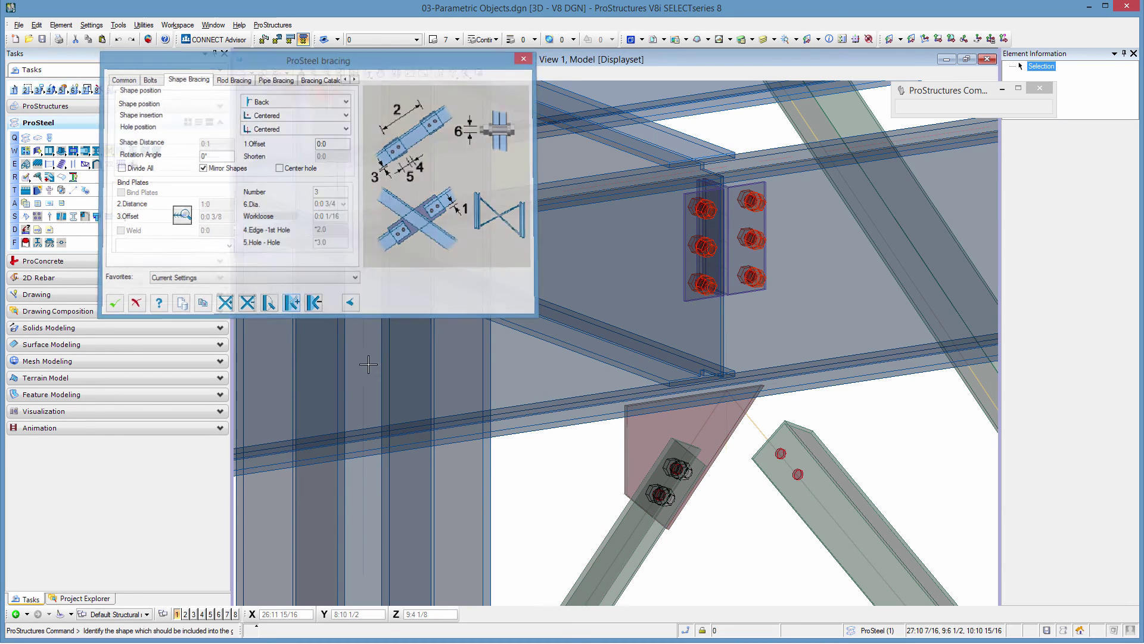
pyautogui.click(790, 503)
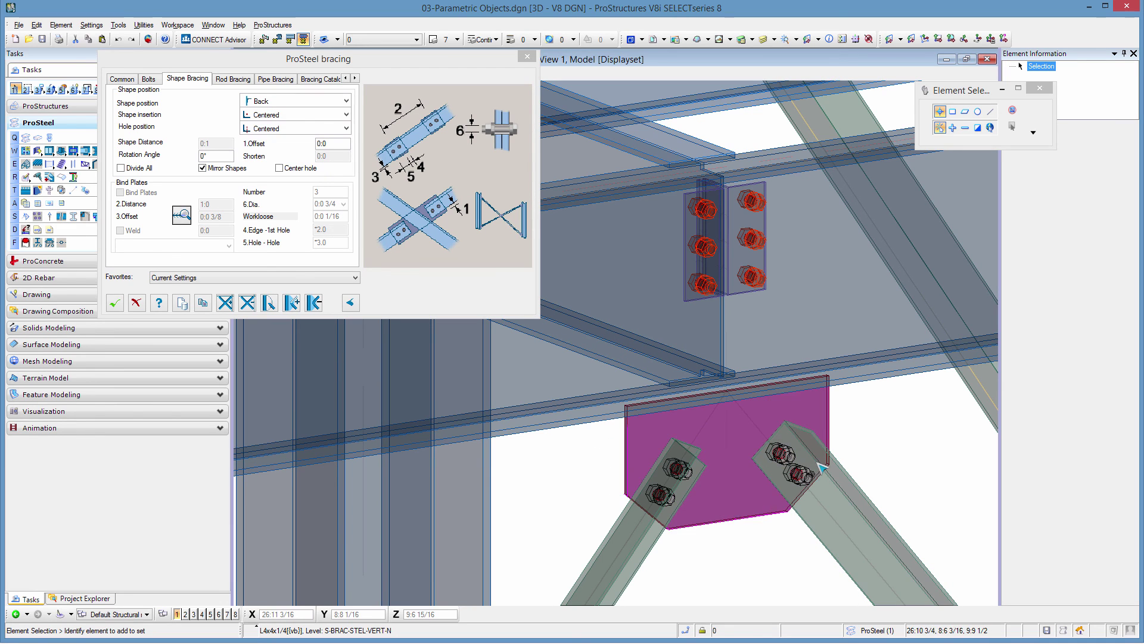
pyautogui.scroll(-6, 727, 381)
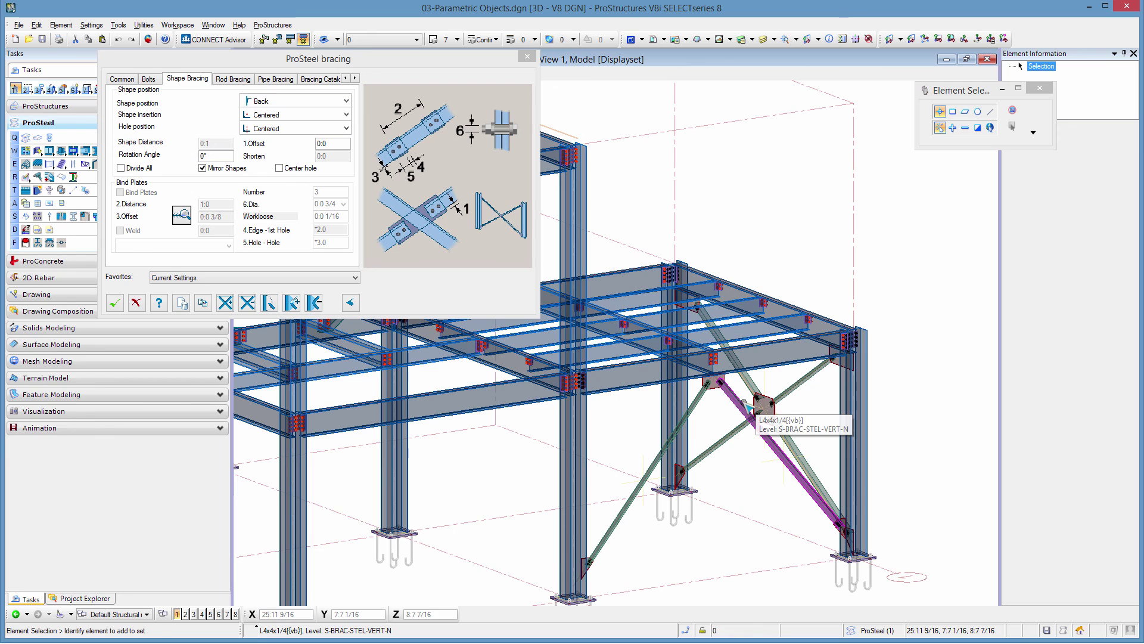
pyautogui.click(116, 304)
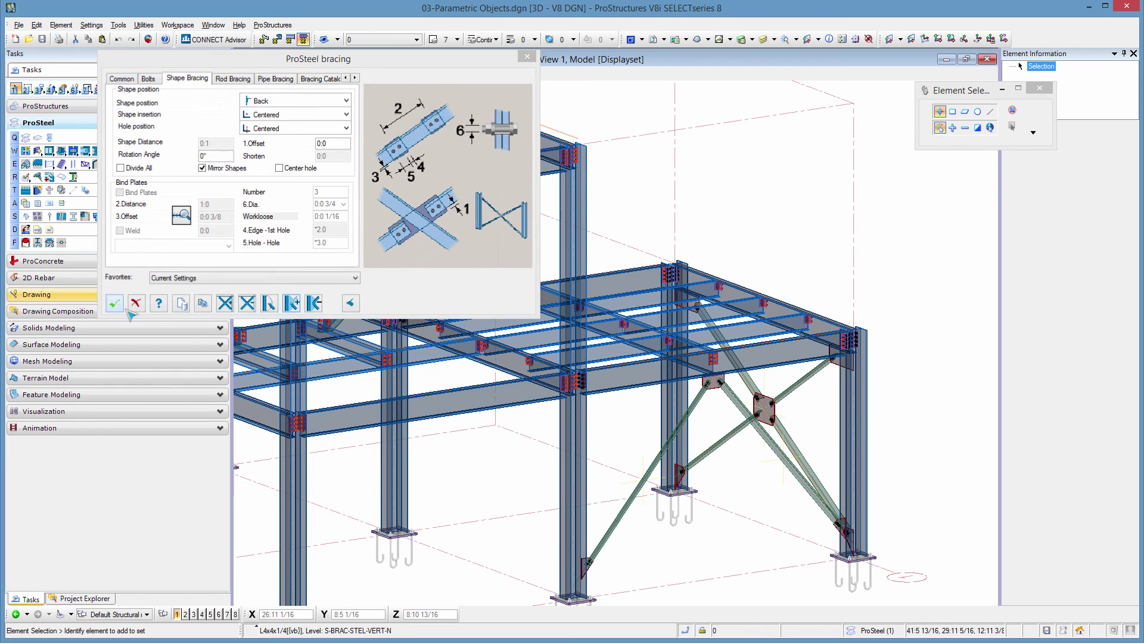